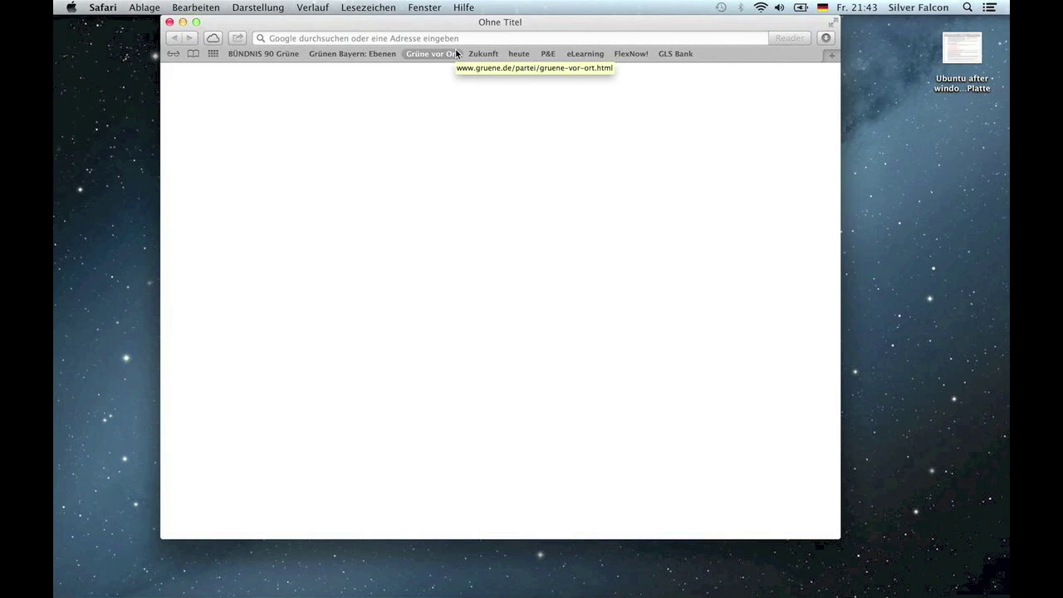
Reposition the empty Safari window, switch it to full screen and back, and close it.
drag(349, 29, 393, 39)
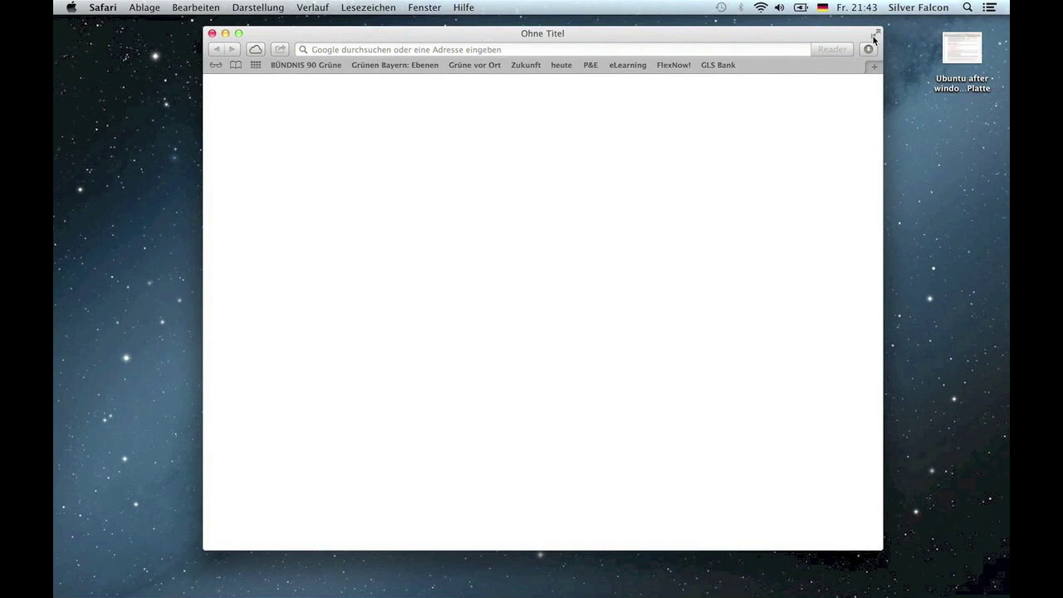
drag(463, 40, 398, 37)
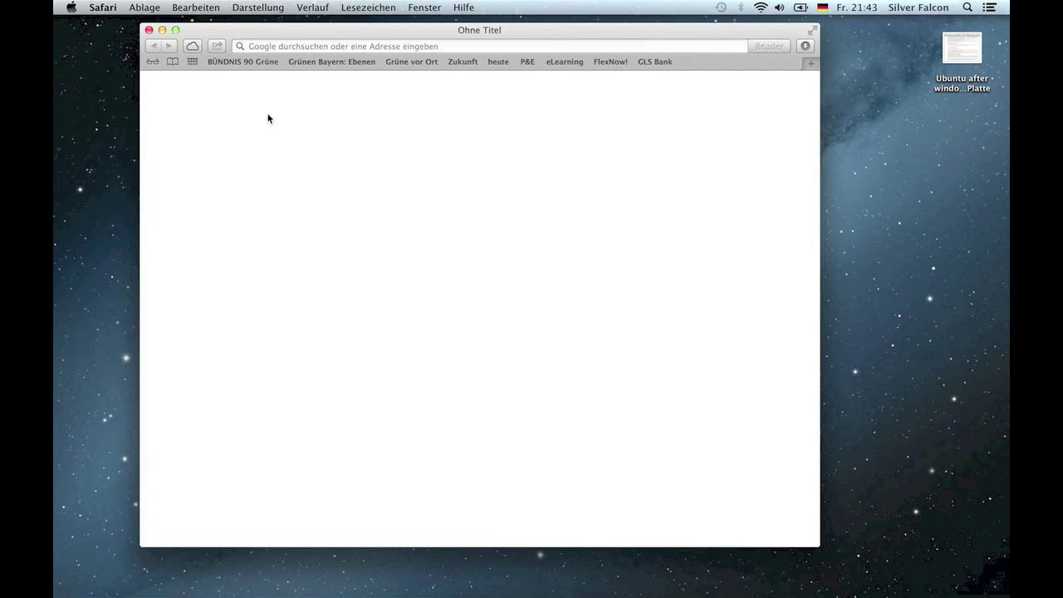
key(super+r)
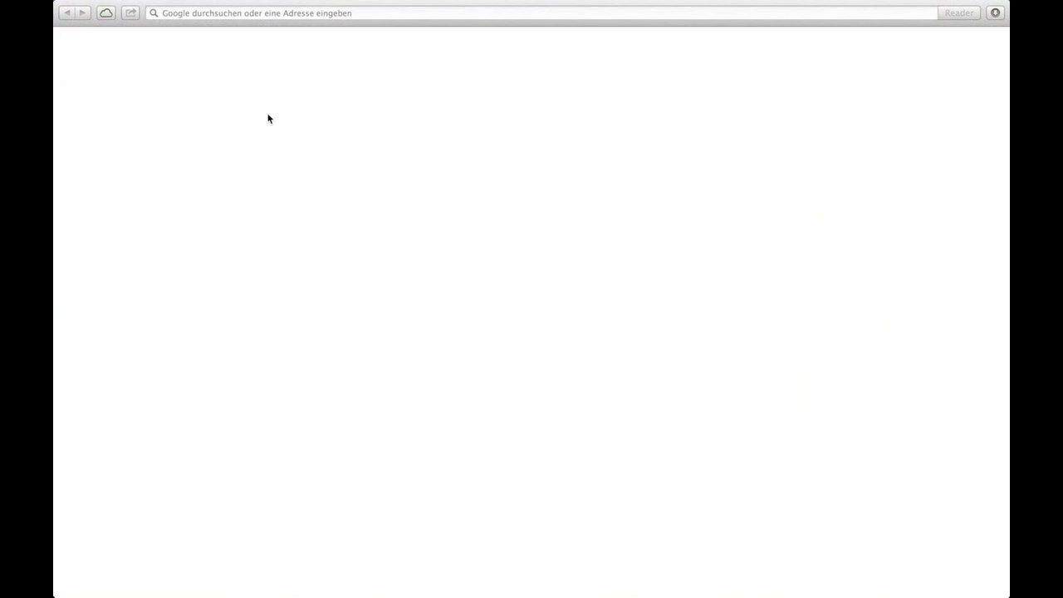
key(ctrl+super+f)
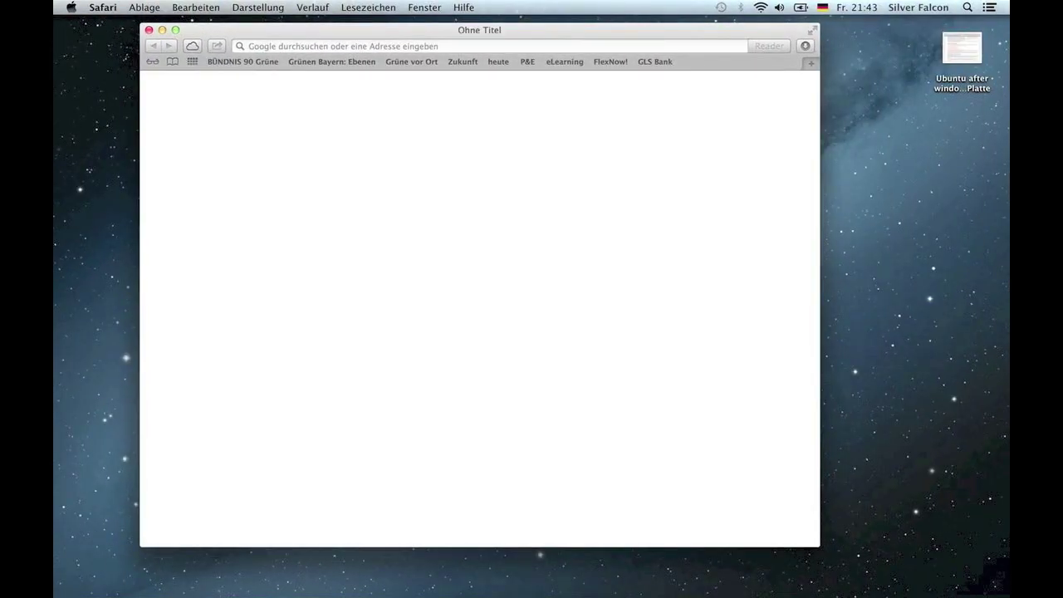
click(148, 30)
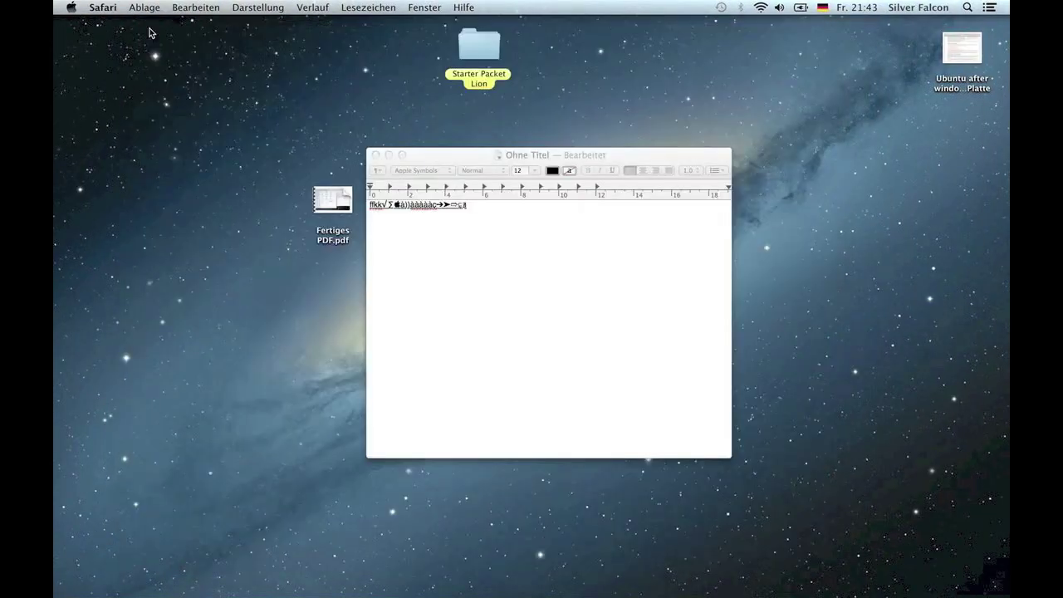
Preview the Ubuntu screenshot and the Starter Packet Lion folder on the desktop with Quick Look.
click(506, 109)
click(953, 61)
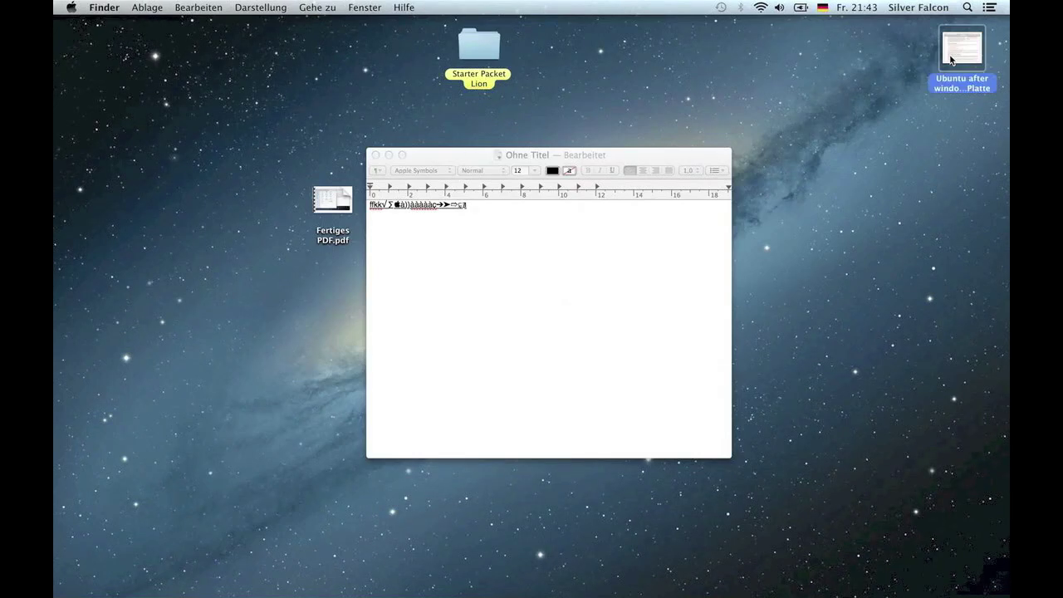
key(space)
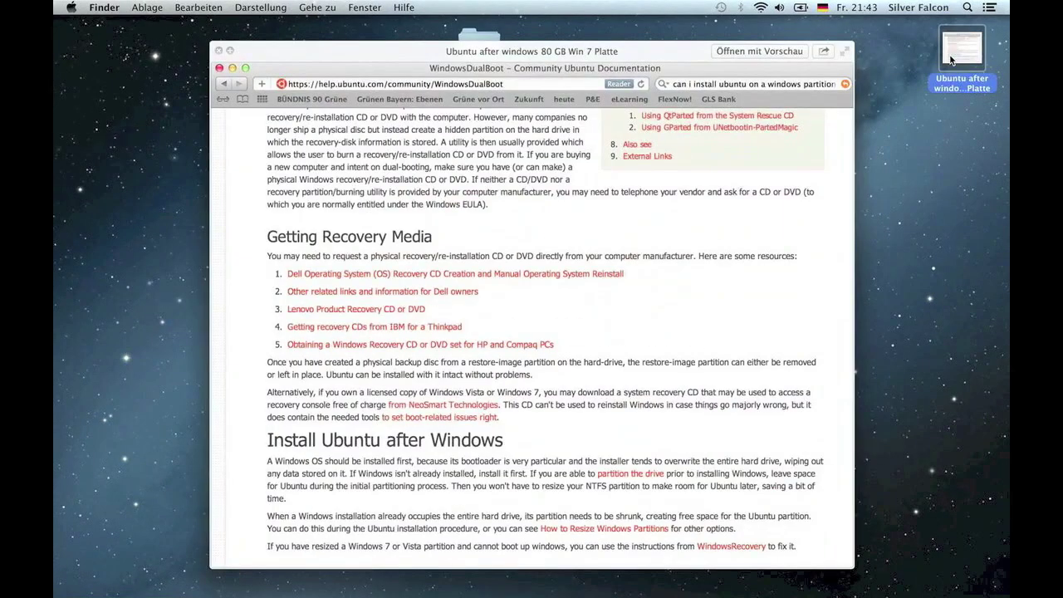
key(space)
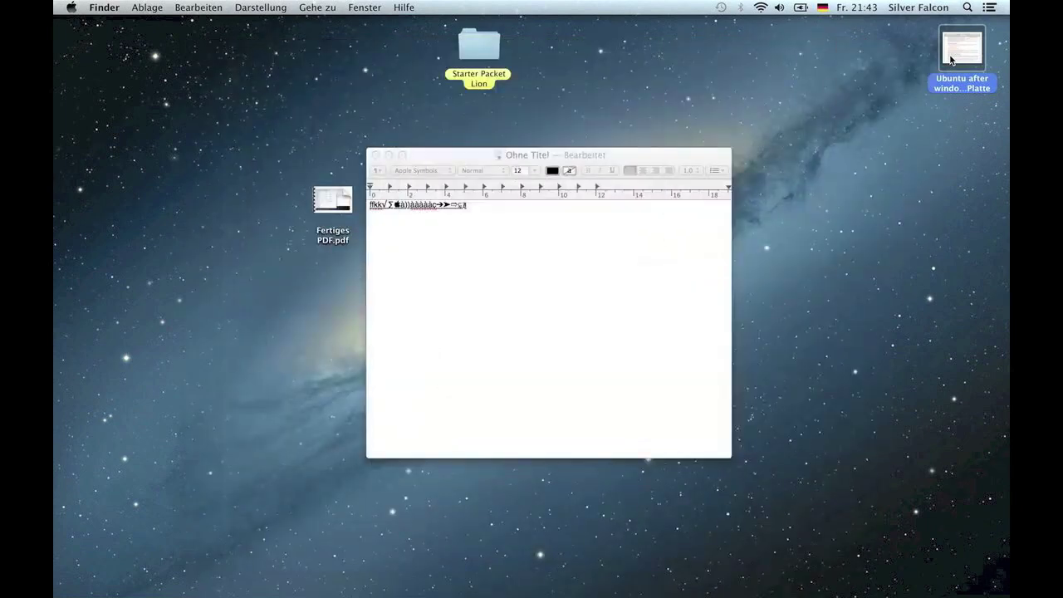
key(Left)
key(space)
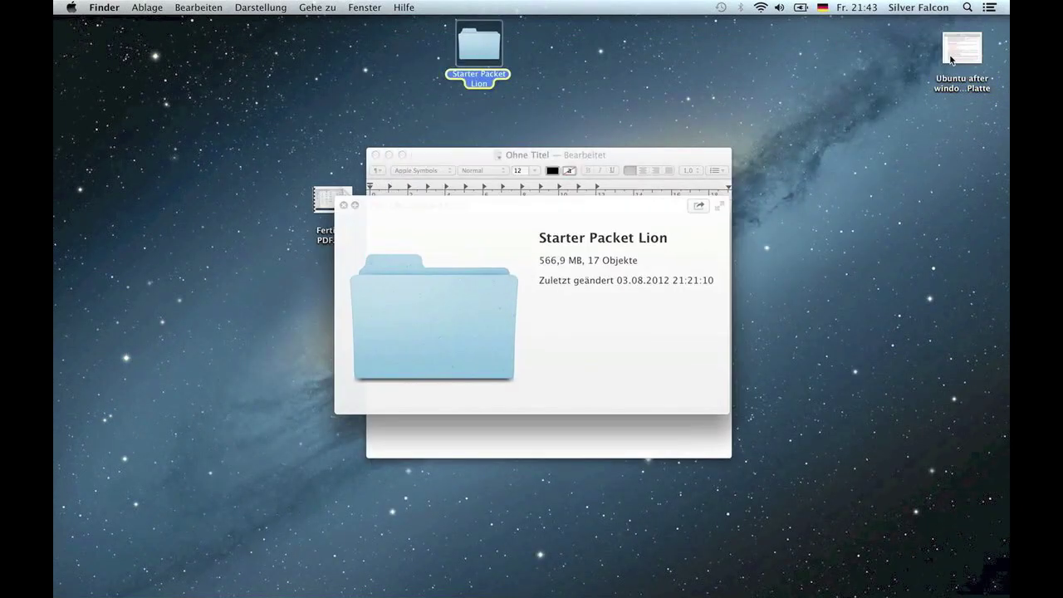
key(space)
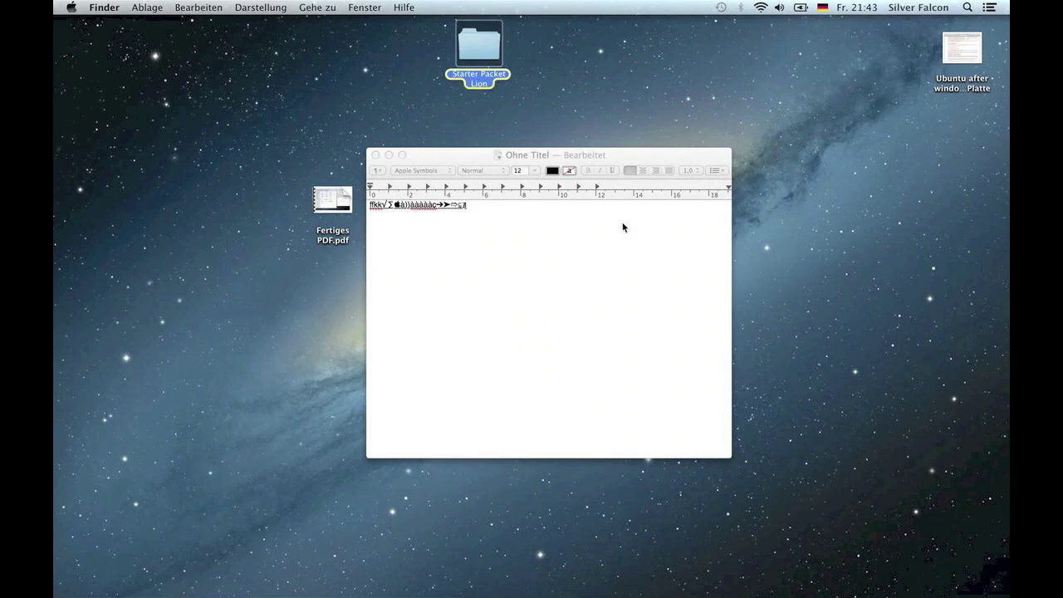
Open a new Finder window, enlarge and reposition it, and show the on-screen keyboard viewer.
click(161, 364)
key(super+n)
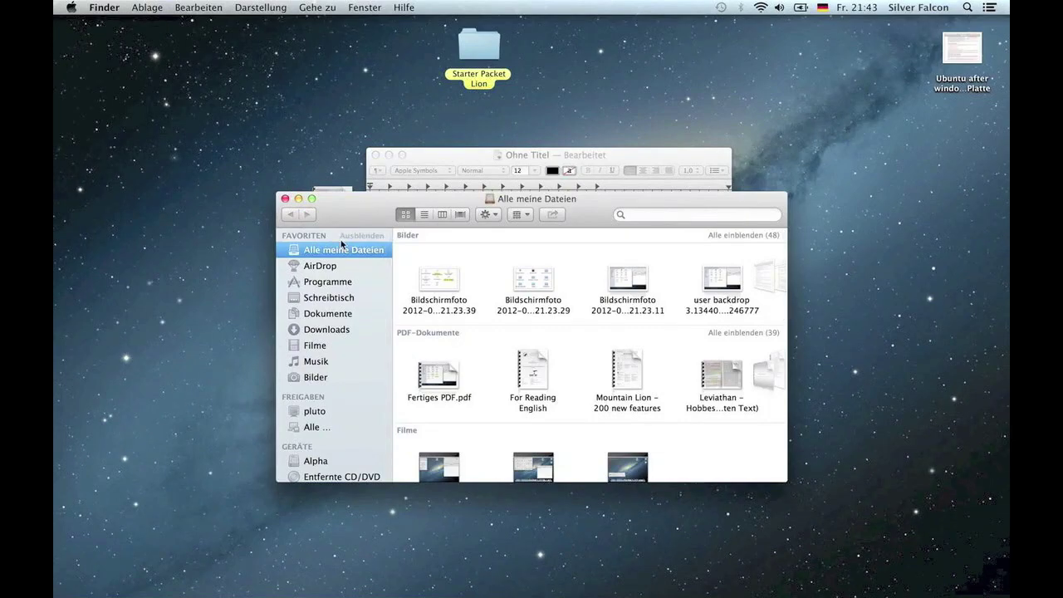
drag(347, 204, 327, 192)
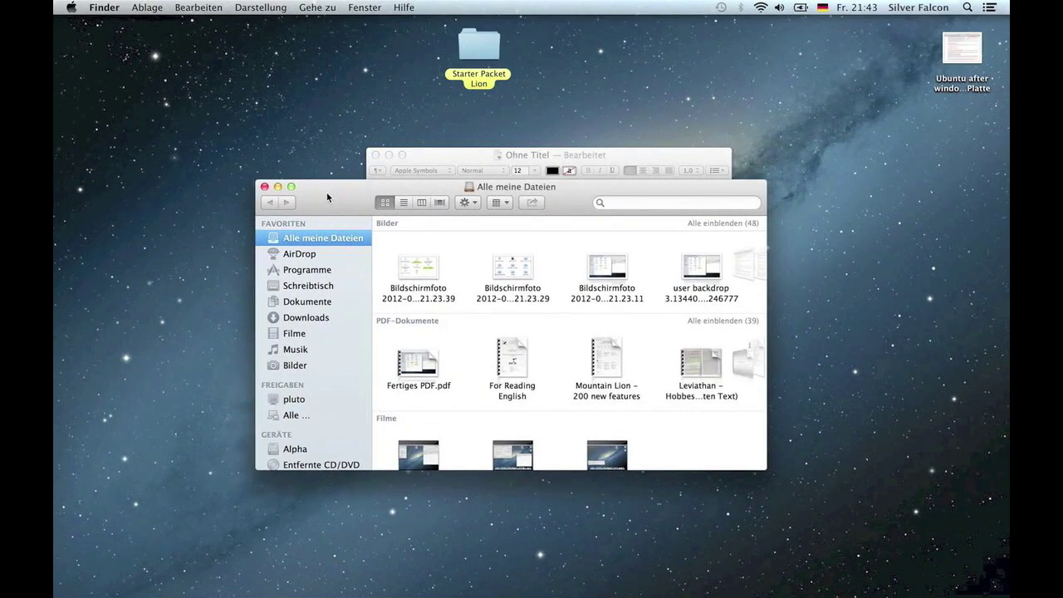
drag(768, 470, 961, 570)
drag(342, 190, 264, 122)
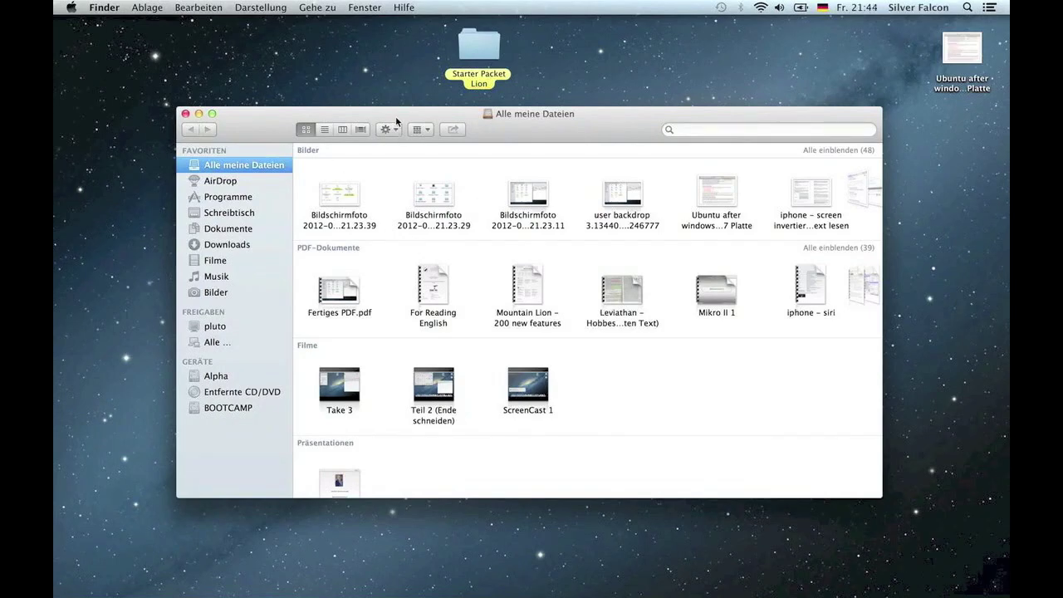
drag(396, 117, 397, 149)
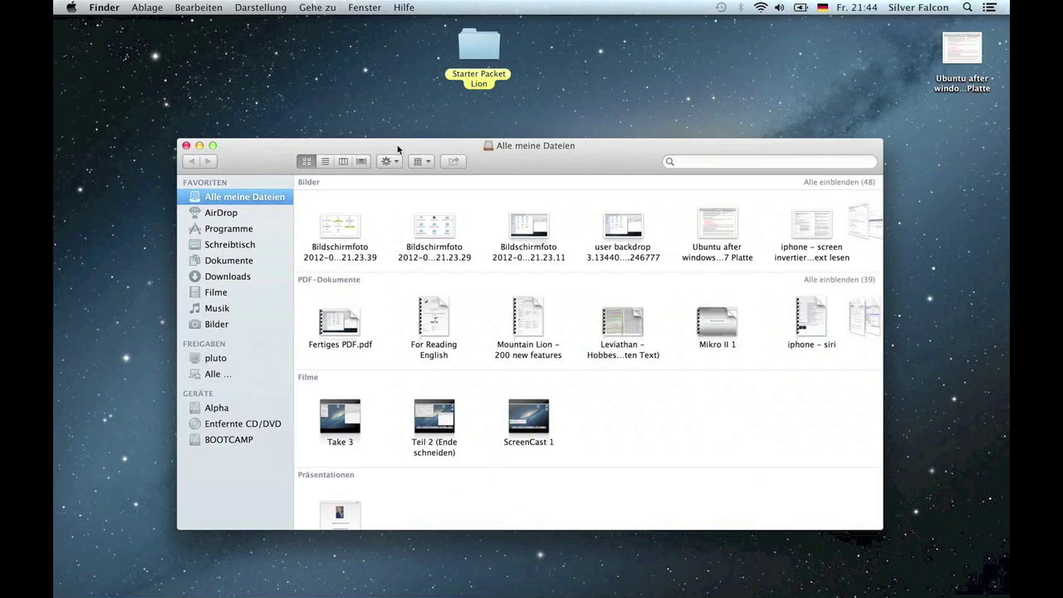
click(822, 8)
click(785, 60)
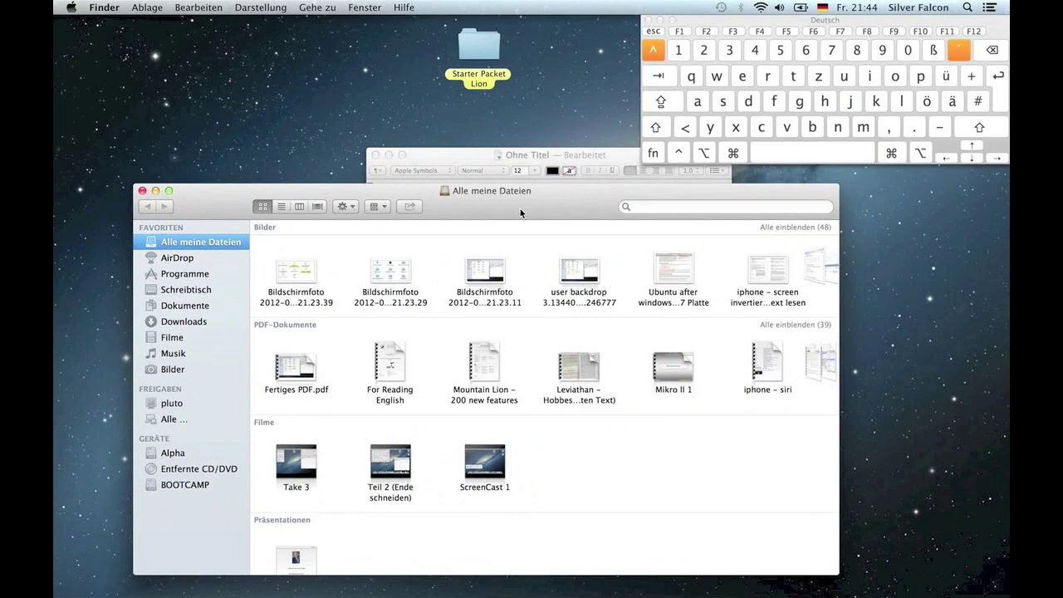
Cycle the Alle meine Dateien listing through icon, list, column and Cover Flow views, returning to icons.
key(super+1)
key(super+2)
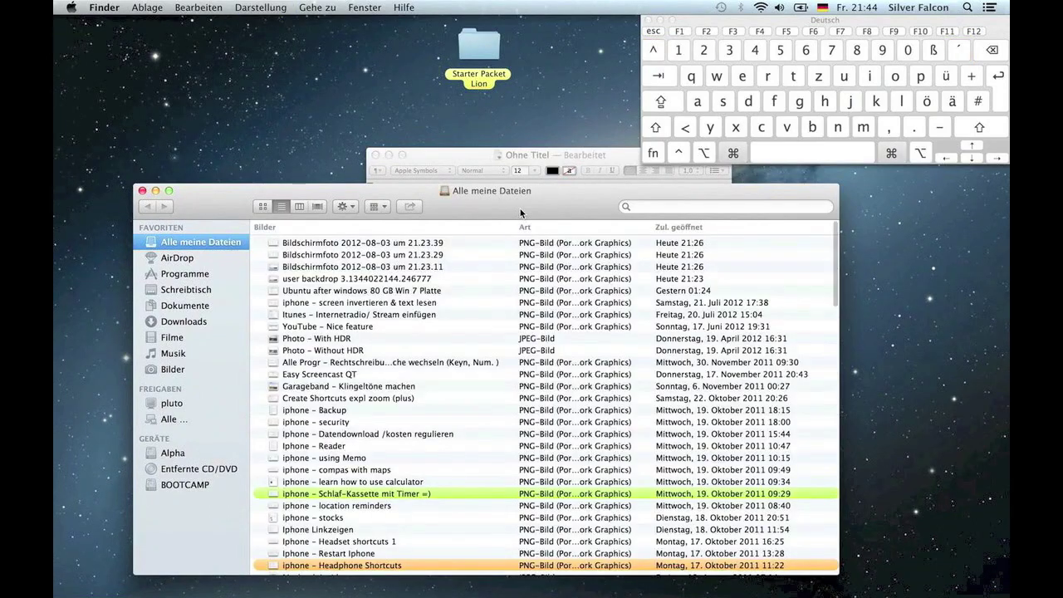
key(super+3)
key(super+4)
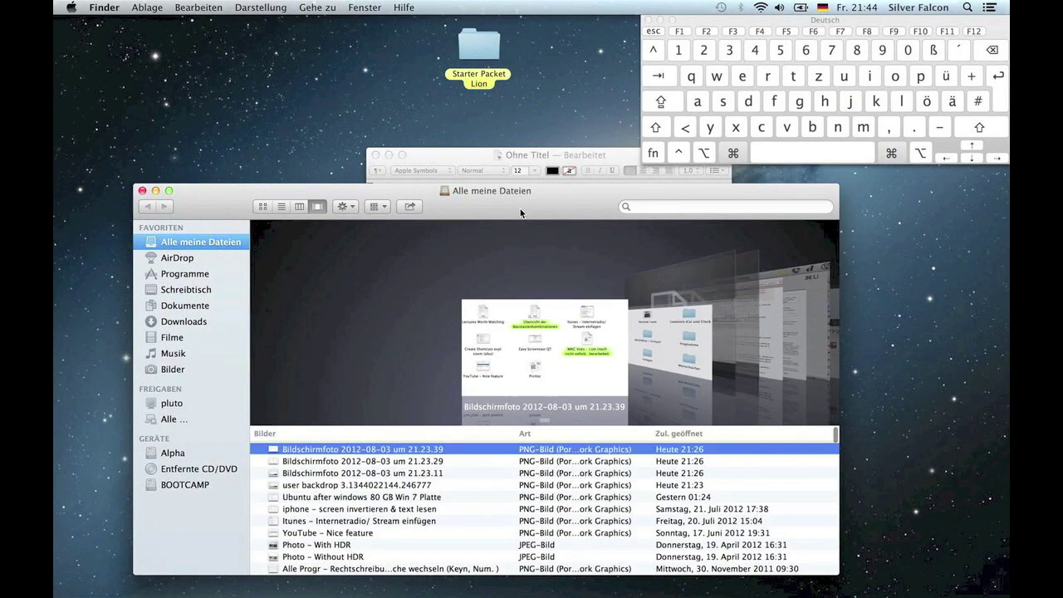
key(super+1)
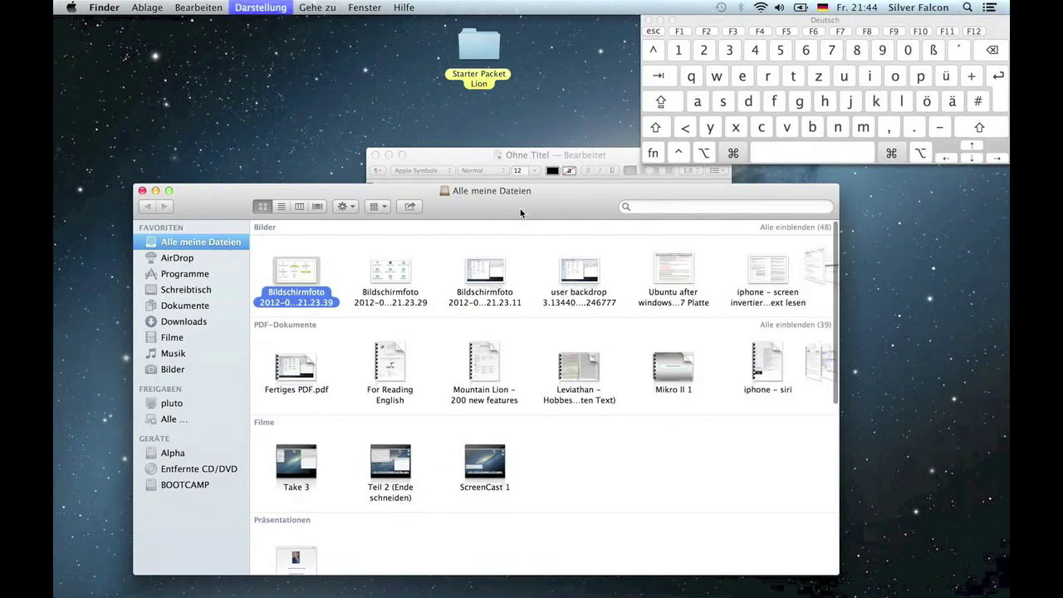
key(super+2)
key(super+3)
key(super+4)
key(super+1)
key(super+2)
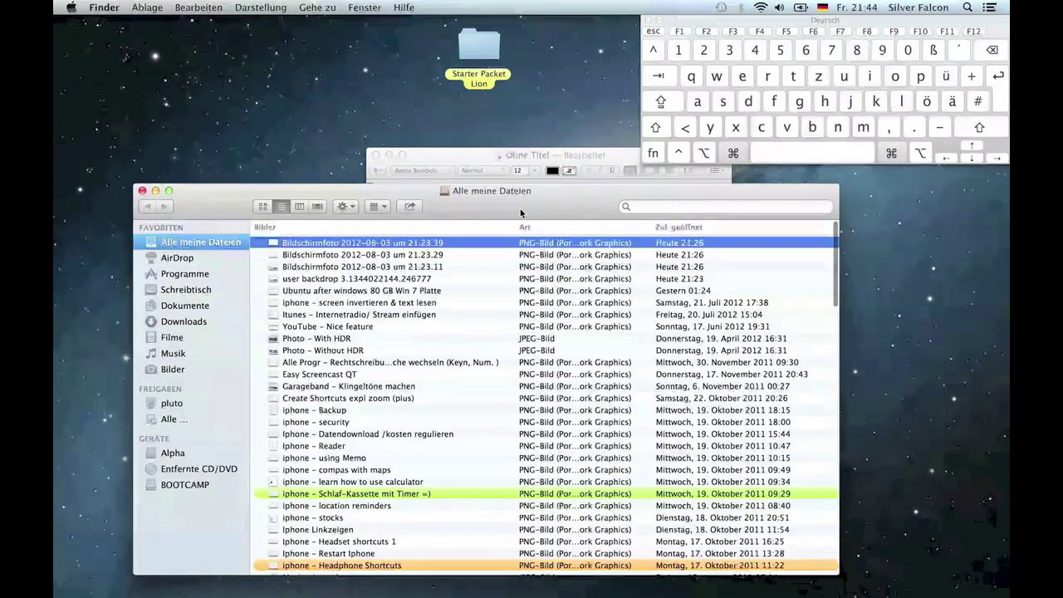
key(super+3)
key(super+1)
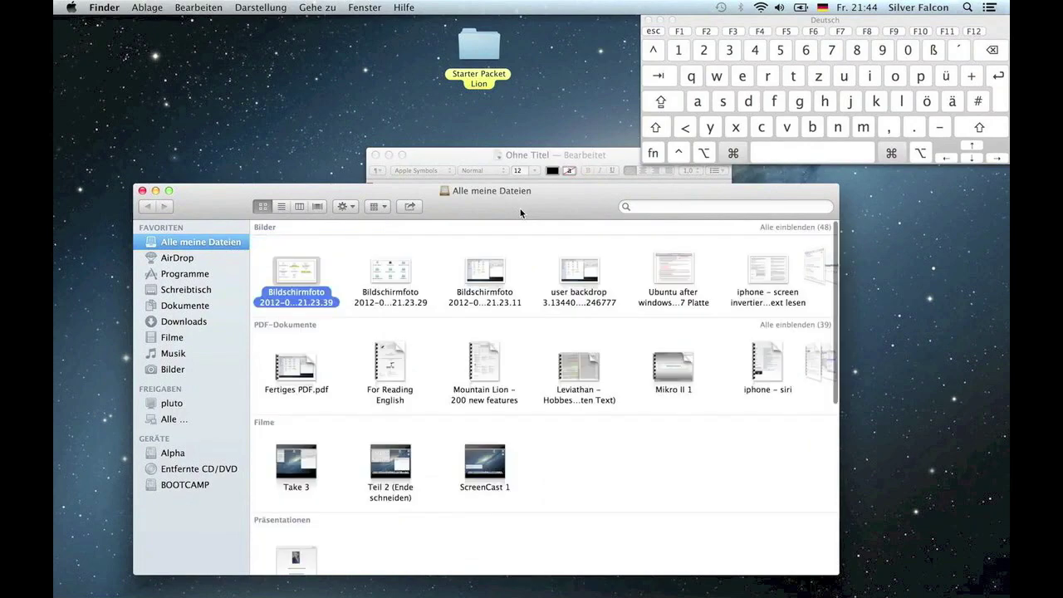
Switch Alle meine Dateien to column view and preview the file Ubuntu after windows 80 GB Win 7 Platte.
key(super+2)
key(super+1)
key(super+2)
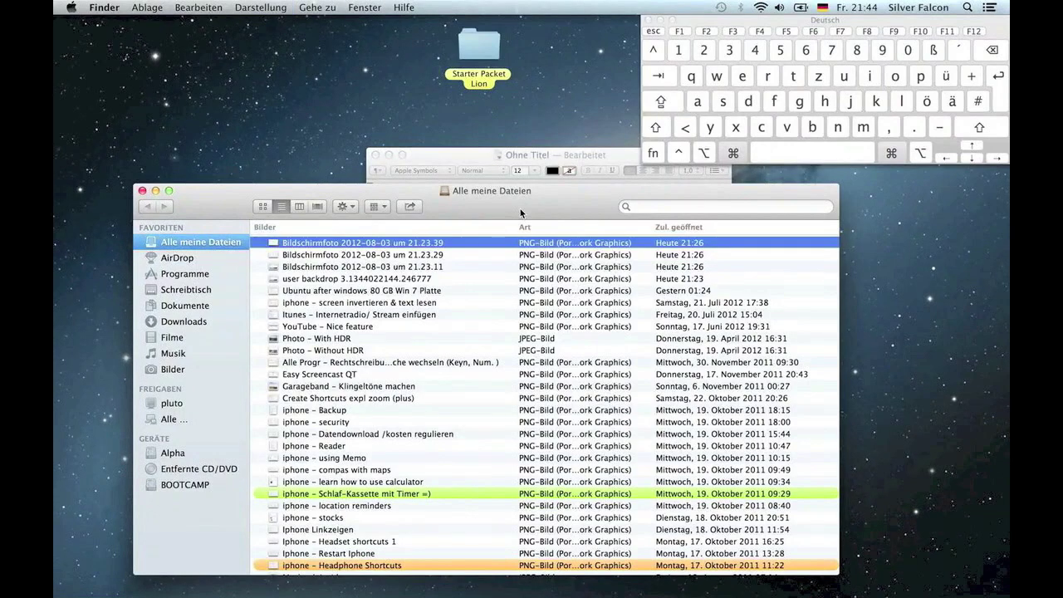
key(super+3)
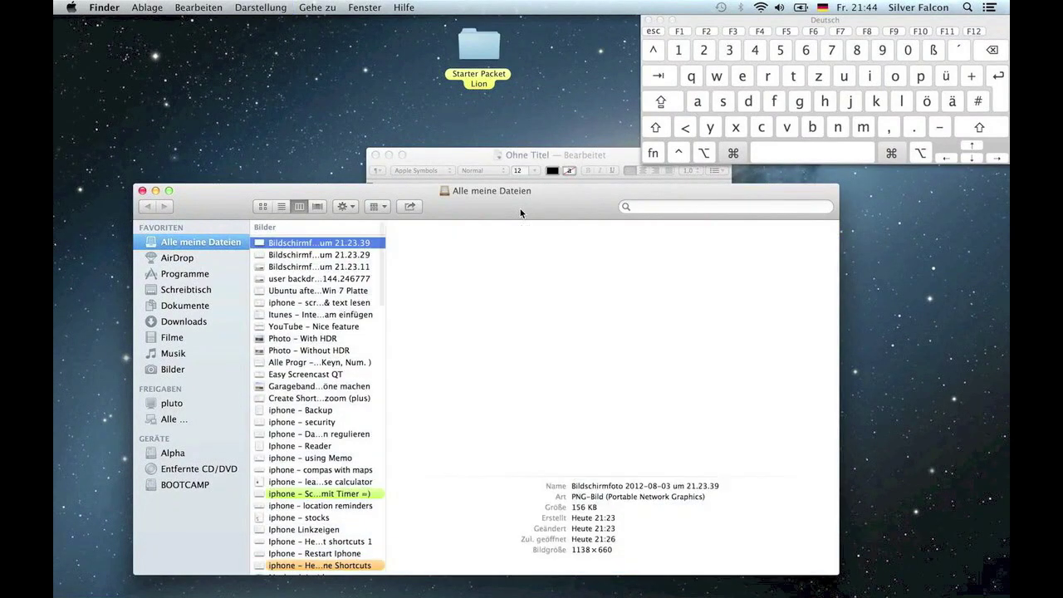
click(321, 292)
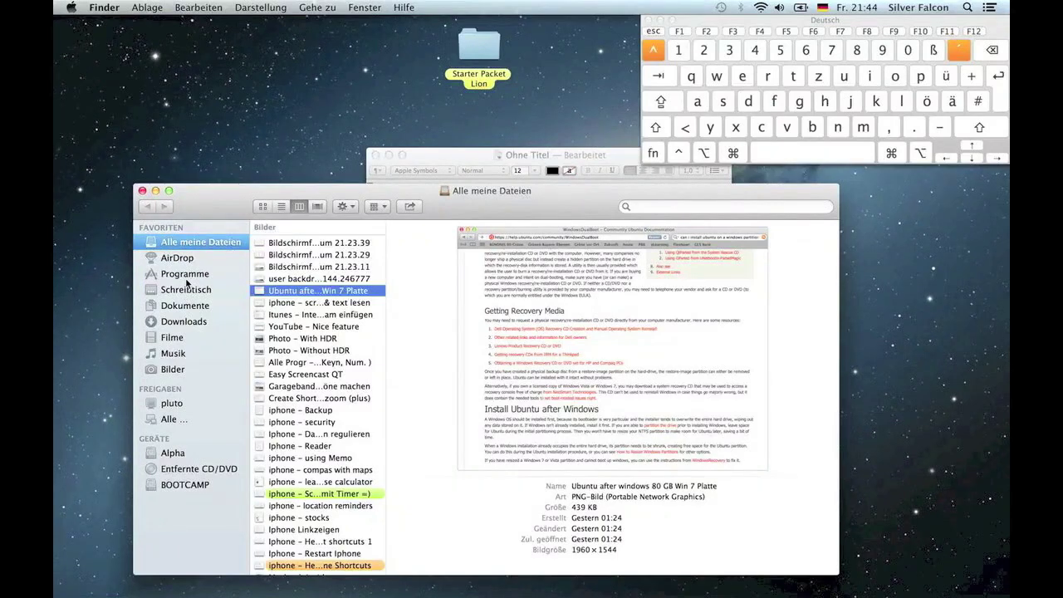
Open the Programme folder, display it in column view and open its Dienstprogramme subfolder.
click(186, 274)
key(super)
key(super)
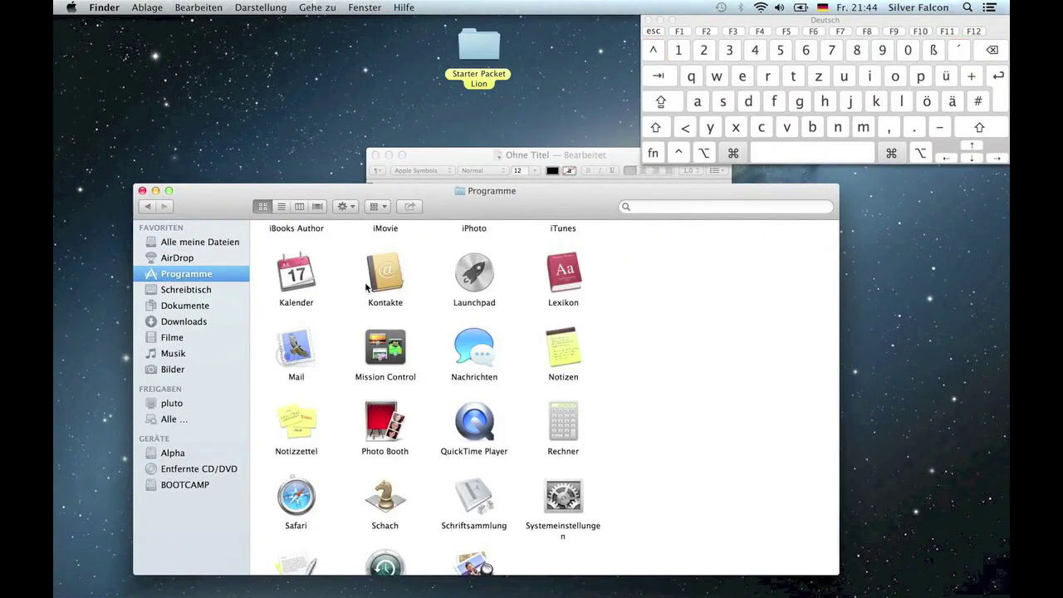
key(super+2)
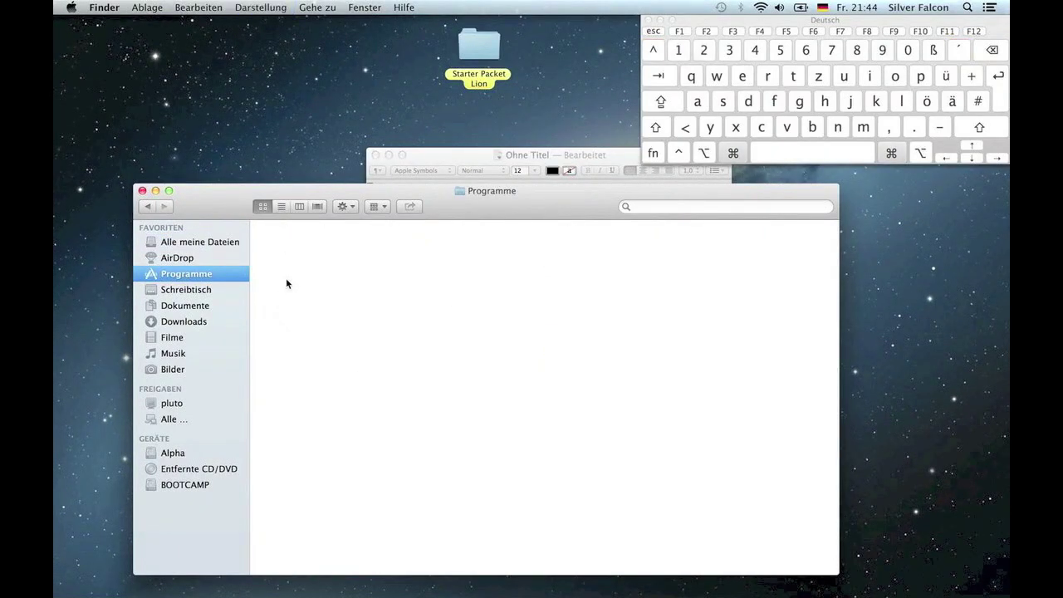
key(super+3)
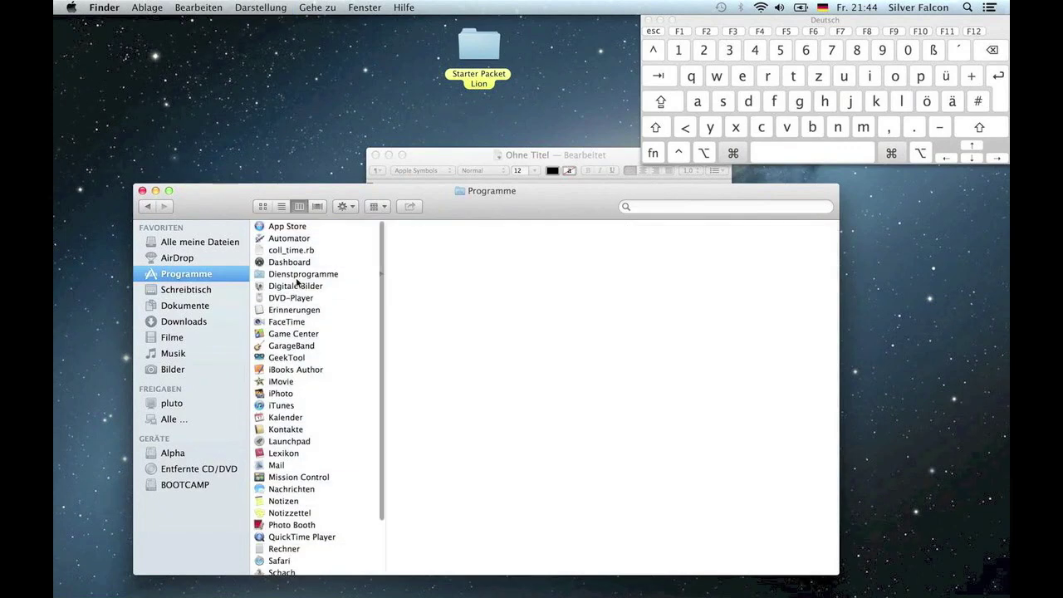
click(292, 276)
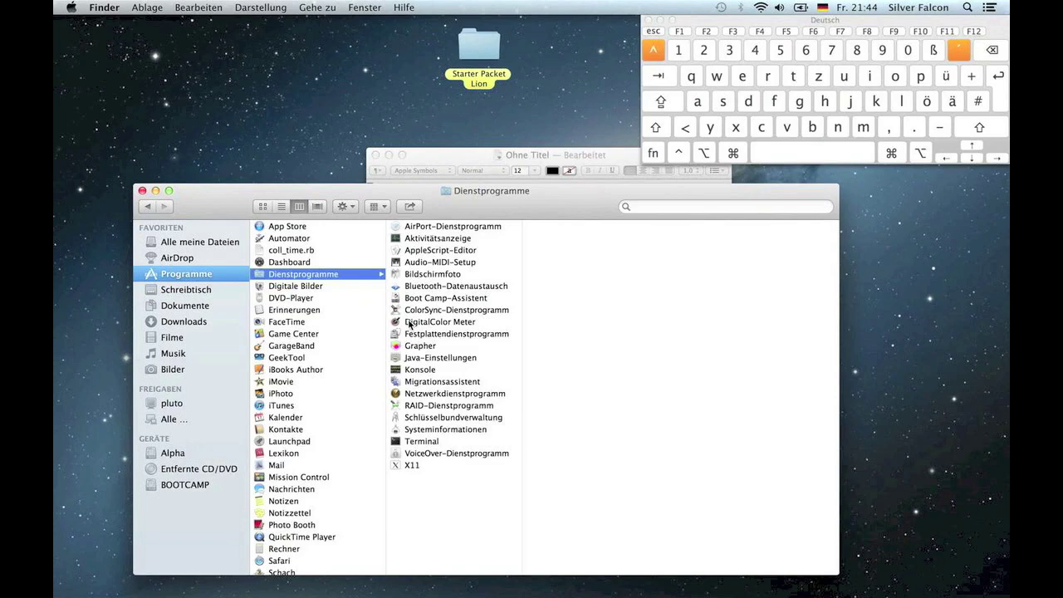
Display the Dienstprogramme folder as icons and as a list, returning to column view.
click(262, 208)
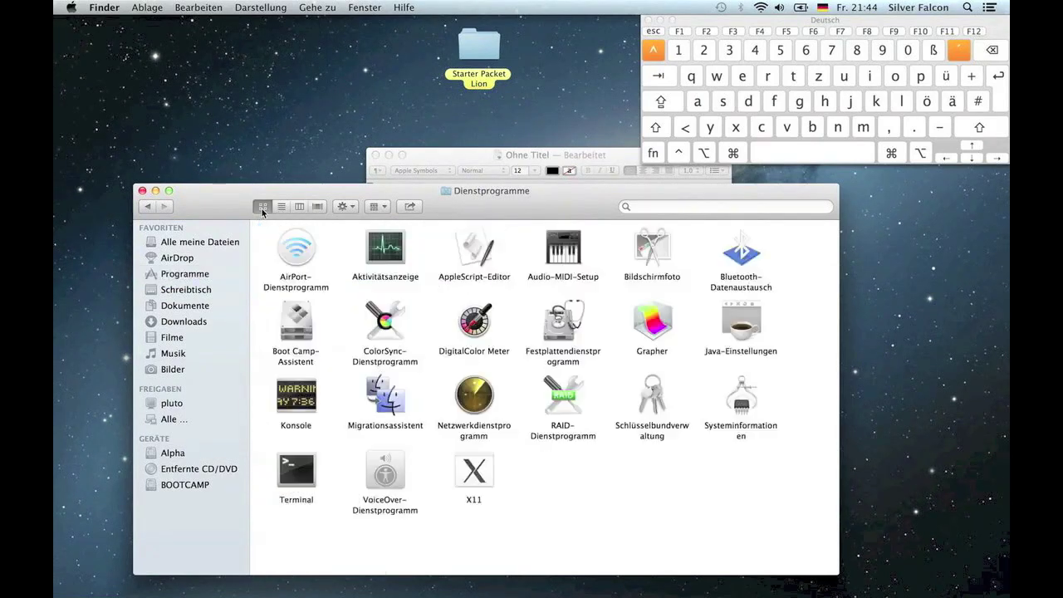
key(super+2)
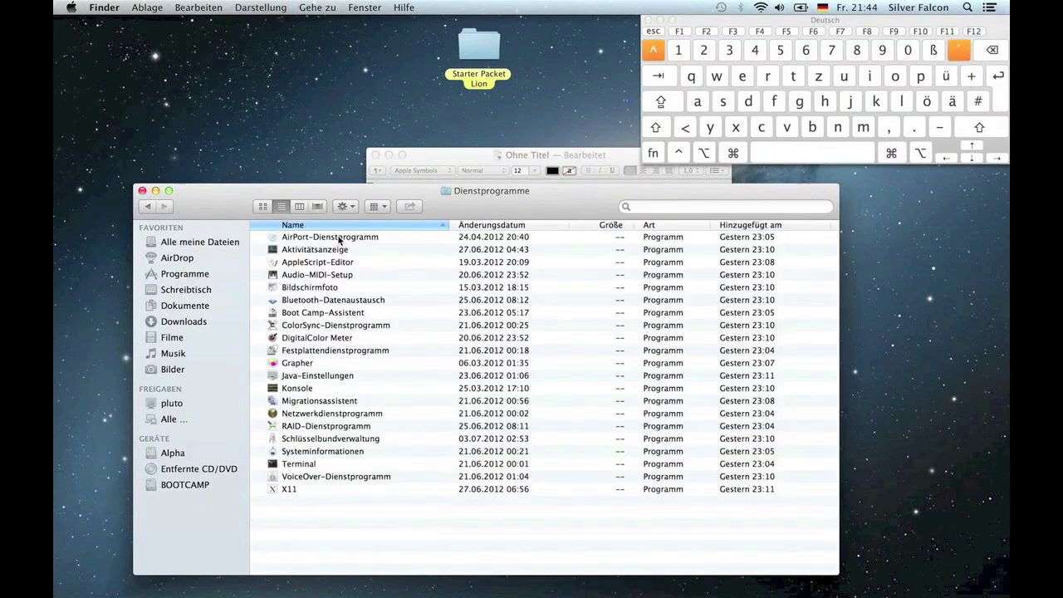
key(super+3)
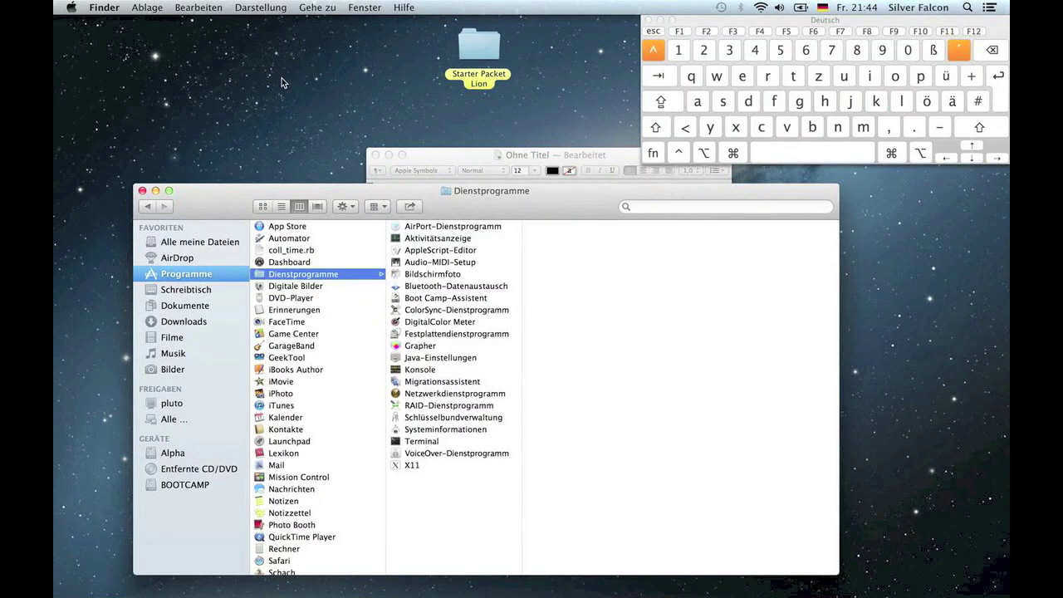
Arrange the Dienstprogramme items by name.
click(259, 7)
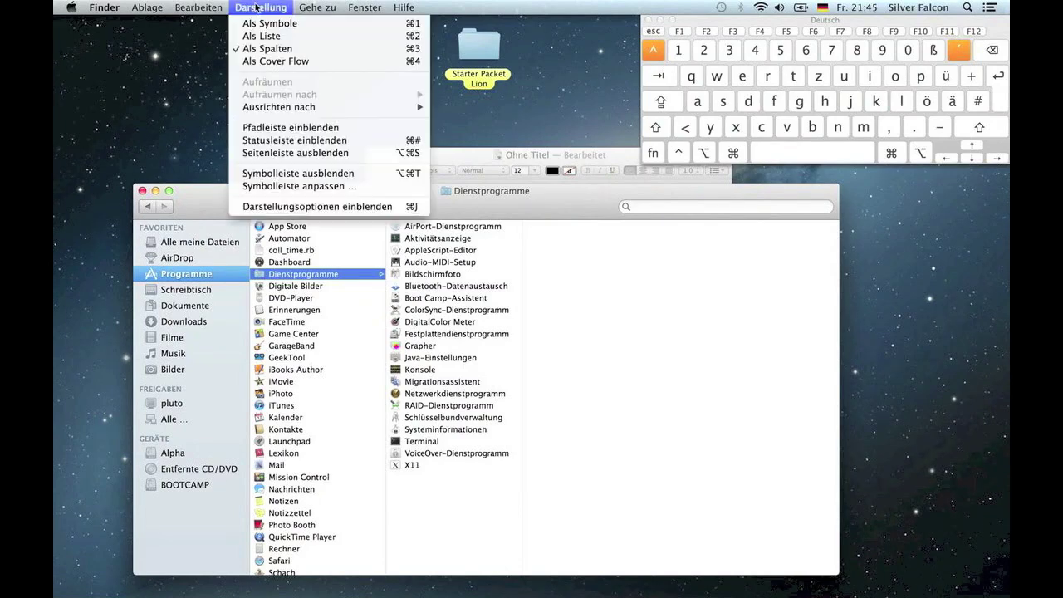
mouse_move(199, 6)
mouse_move(259, 7)
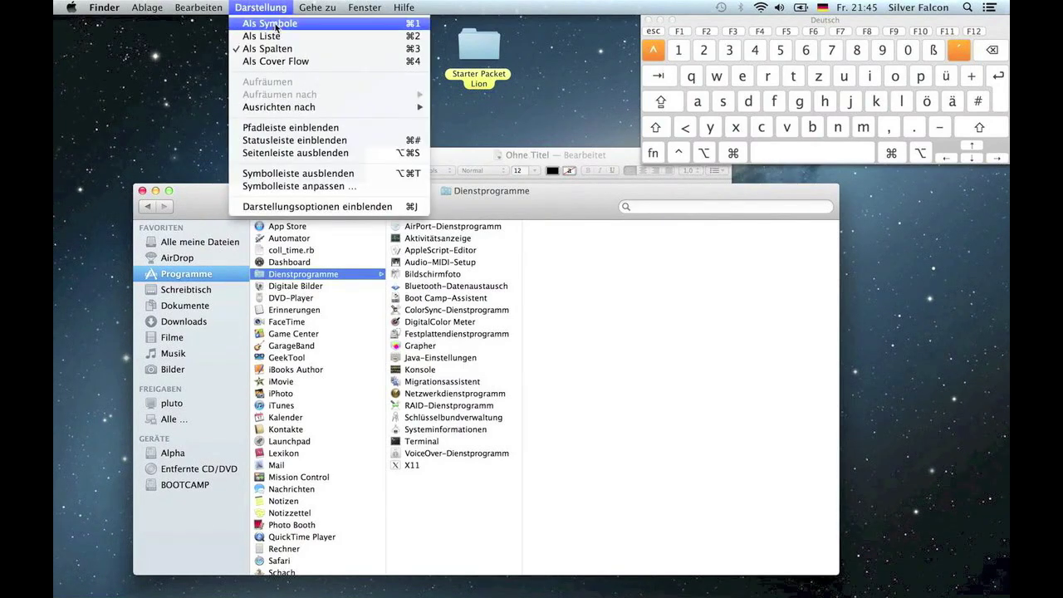
mouse_move(279, 111)
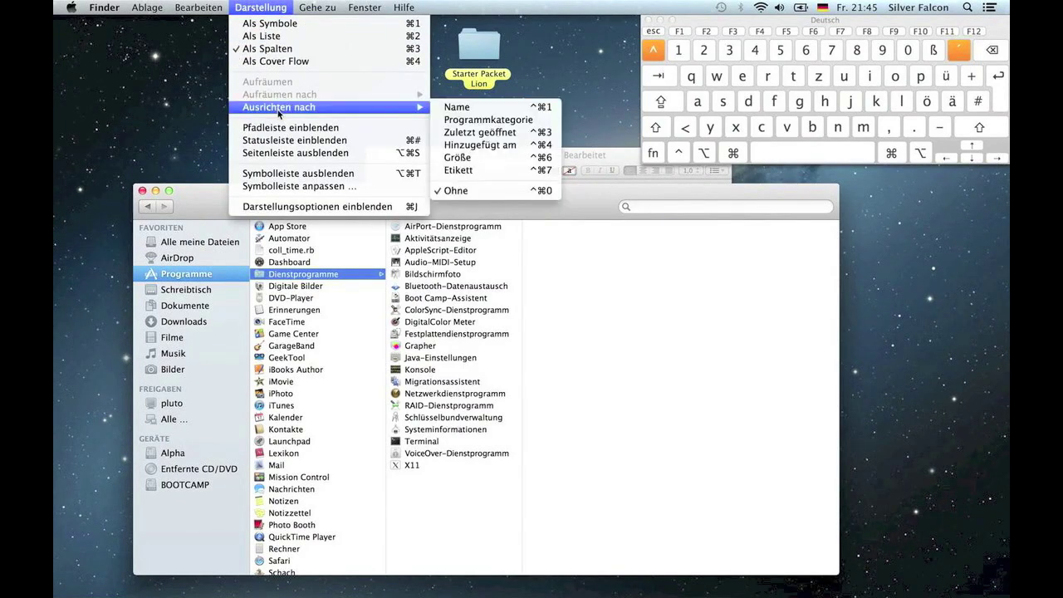
click(456, 107)
scroll(315, 349, up, 2)
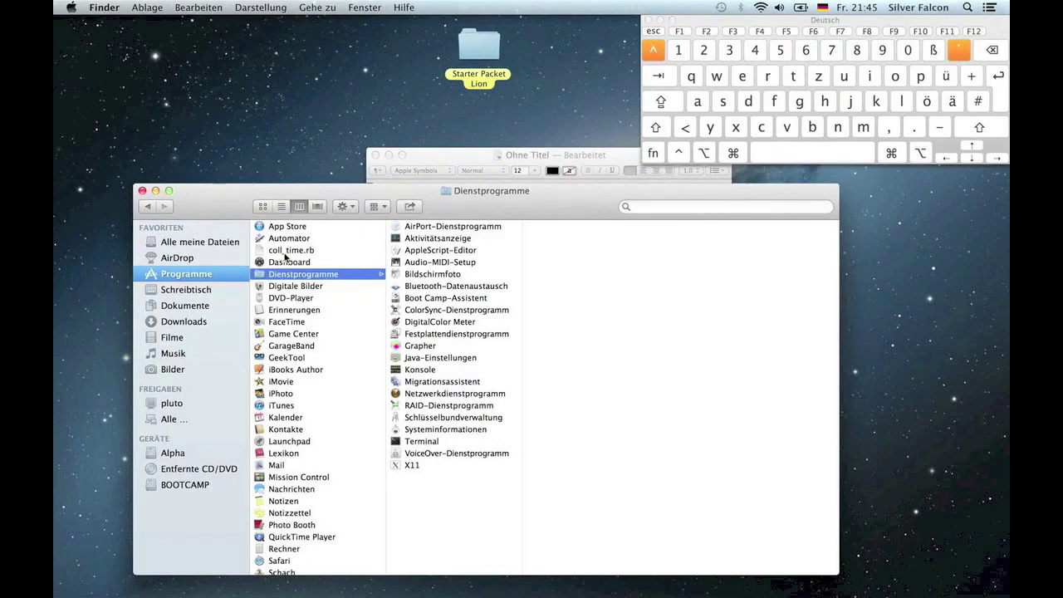
Jump to the Nachrichten application in the Programme column by its initial letter.
key(c)
key(n)
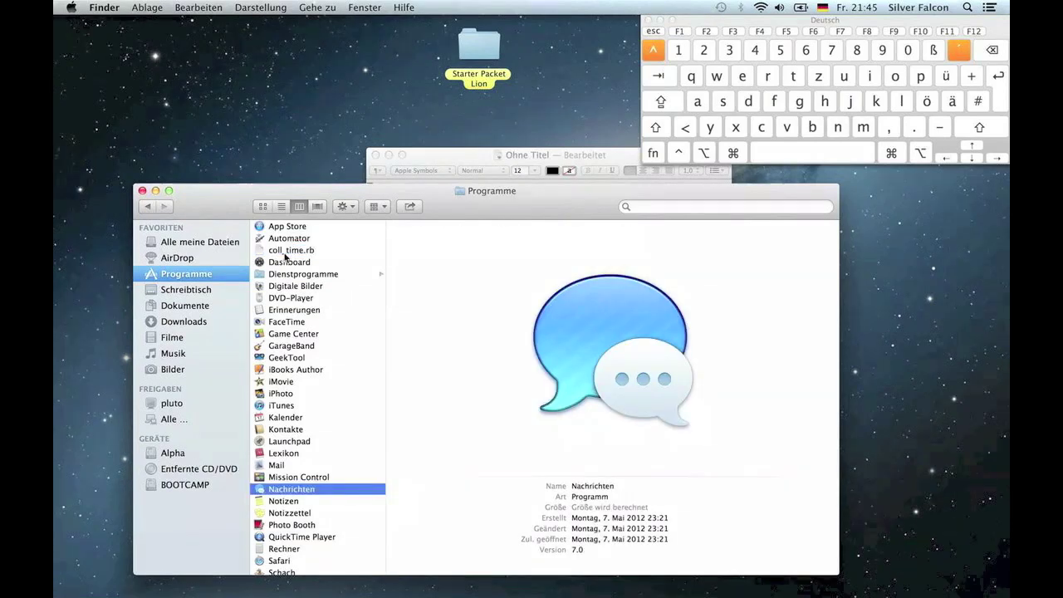
Jump to Photo Booth and QuickTime Player by their initial letters and select Dashboard in the Programme column.
key(p)
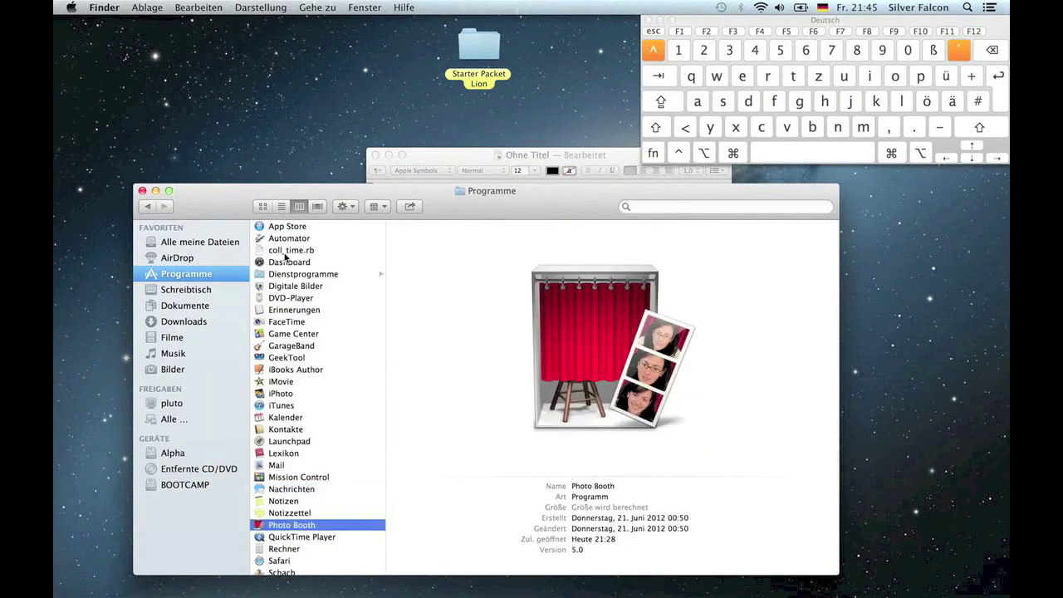
key(q)
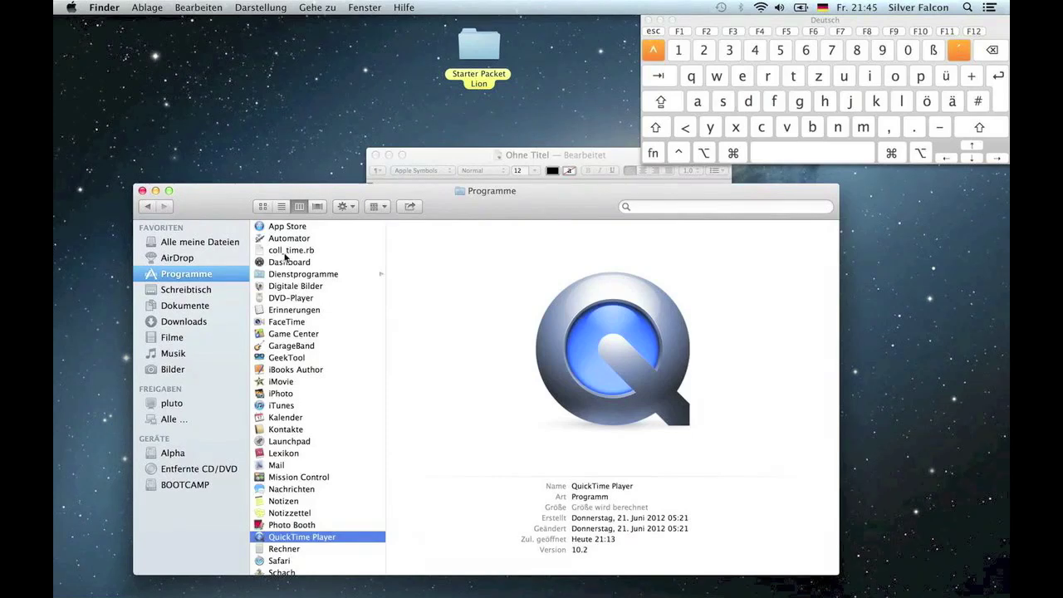
click(283, 261)
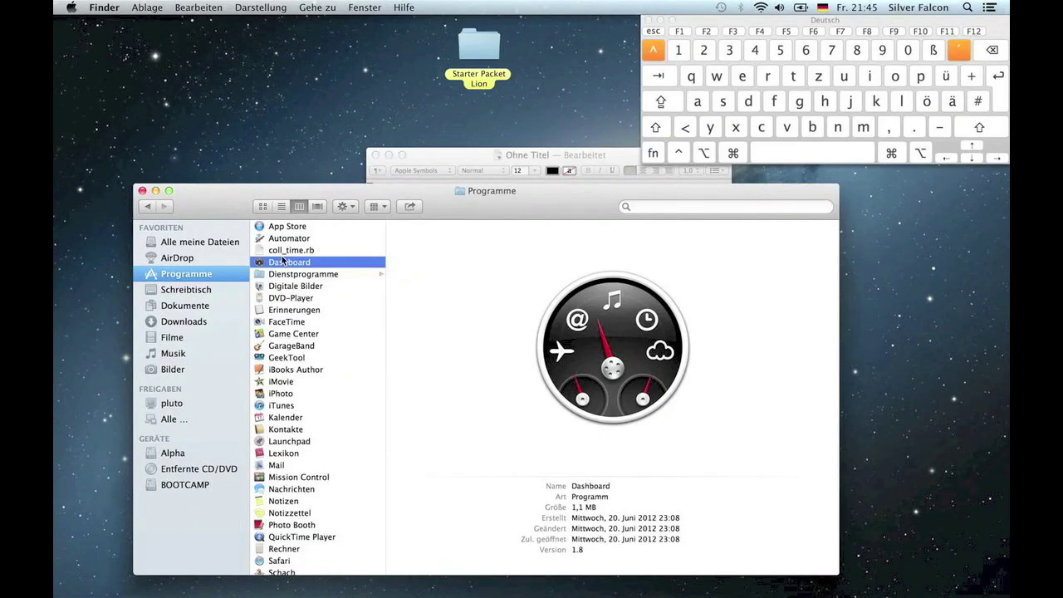
Open the Starter Packet Lion folder from the desktop and display its contents as icons.
click(488, 42)
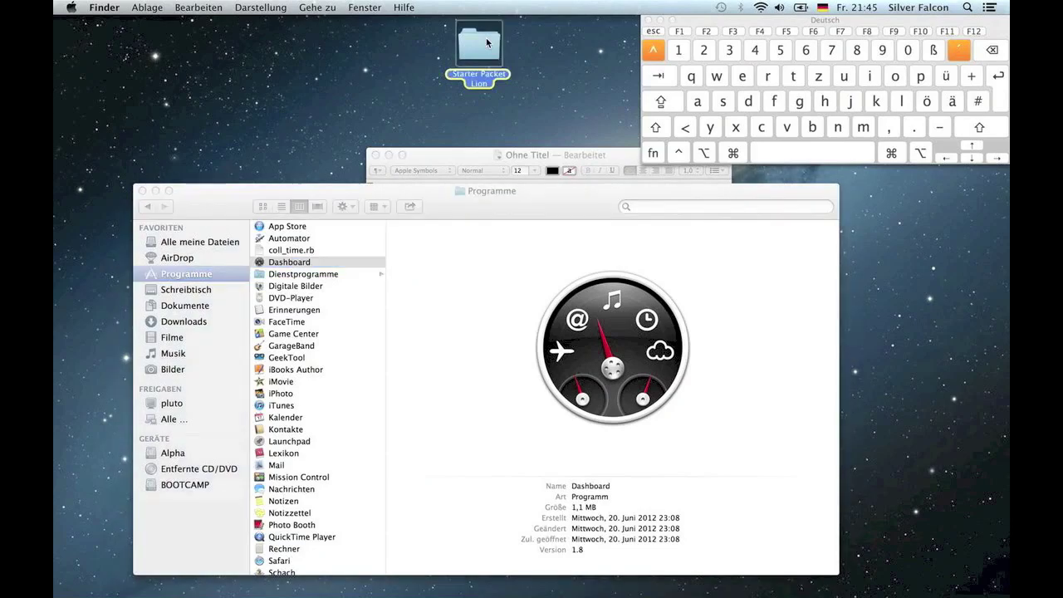
double_click(487, 42)
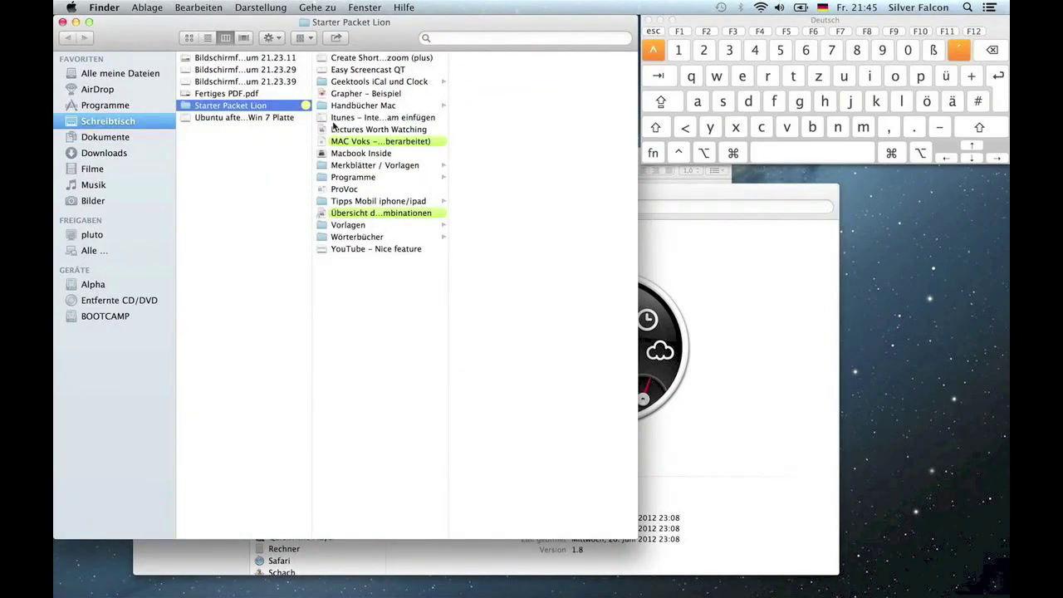
key(super)
key(super+1)
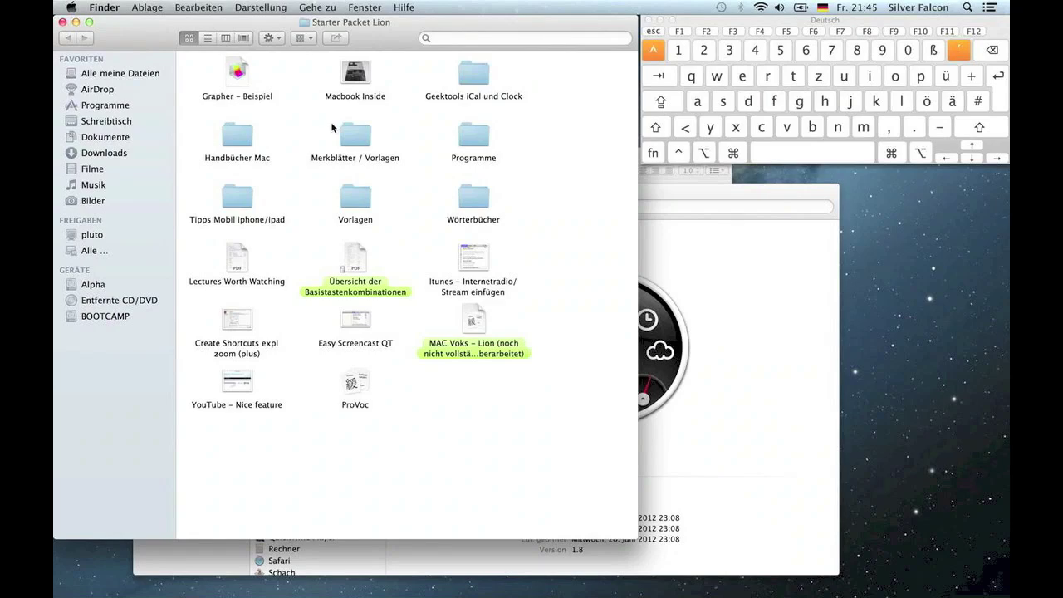
Arrange the Starter Packet Lion items by name, followed by kind.
click(267, 7)
click(267, 7)
key(ctrl)
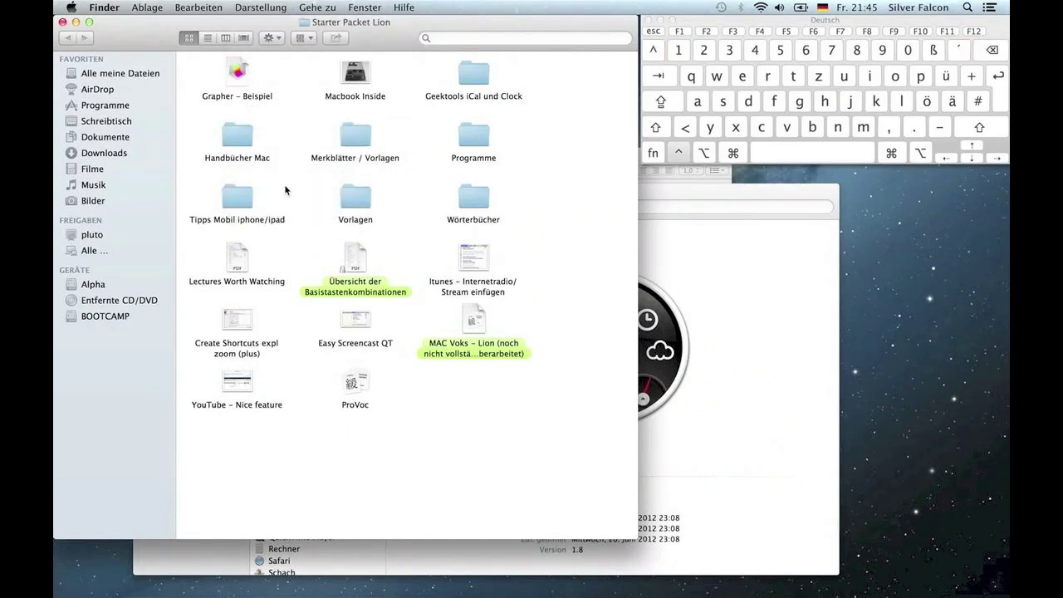
key(alt)
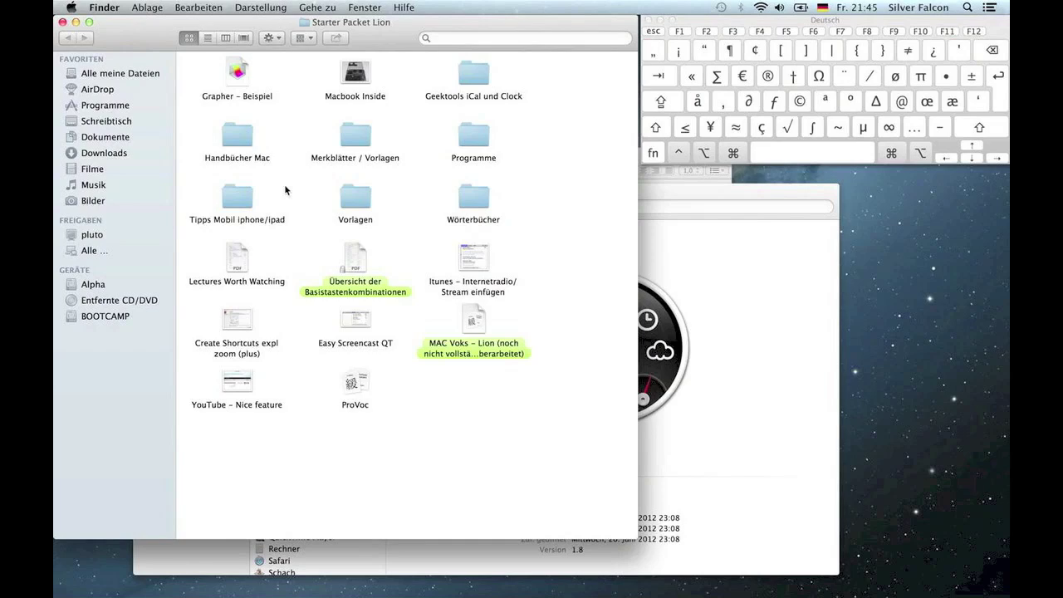
key(ctrl+alt+super+1)
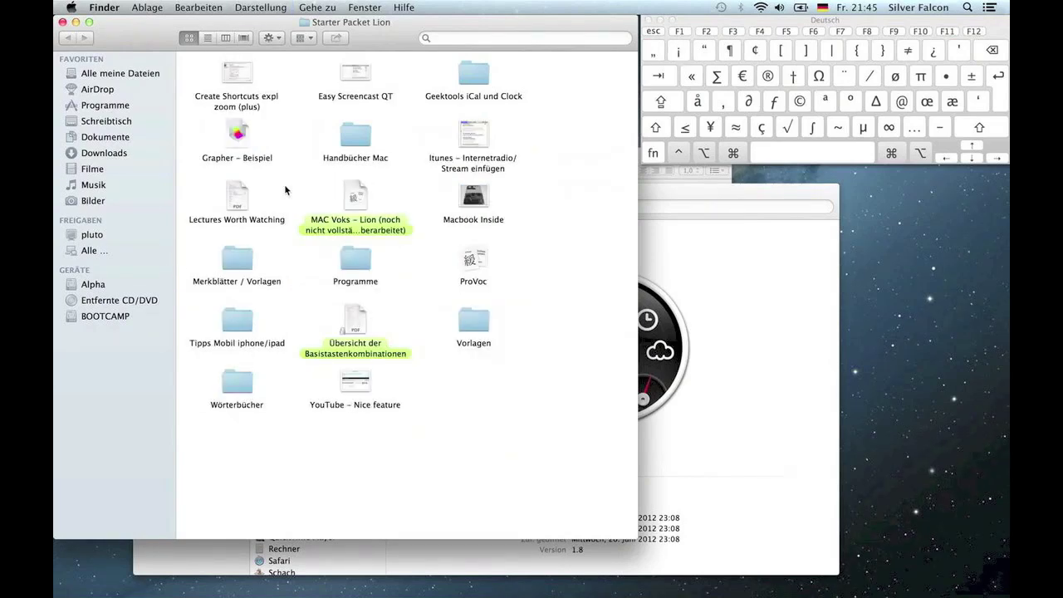
key(ctrl+alt+super+2)
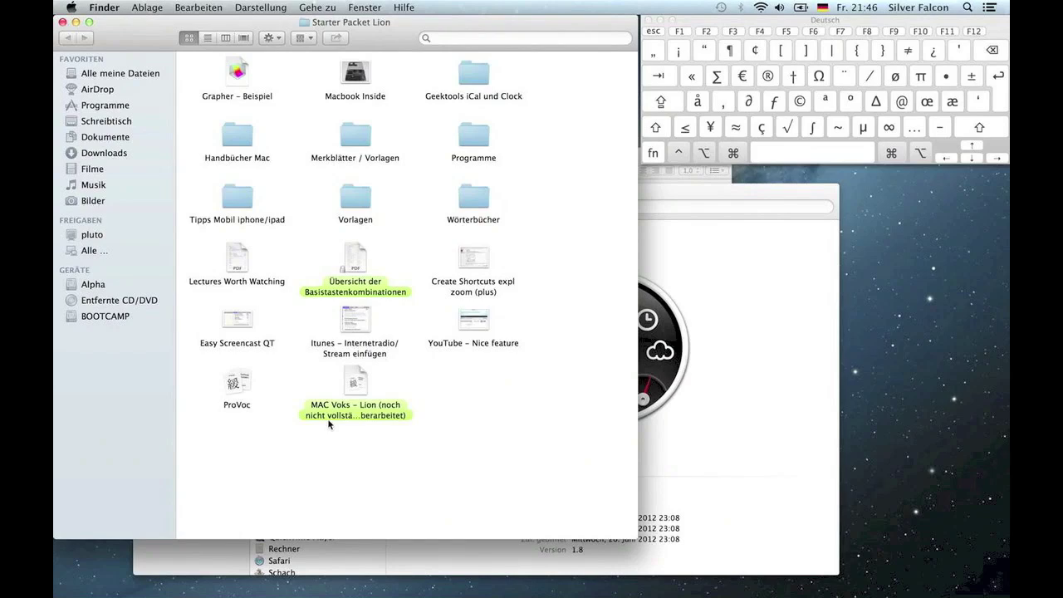
Arrange the Starter Packet Lion items by modification date.
key(alt)
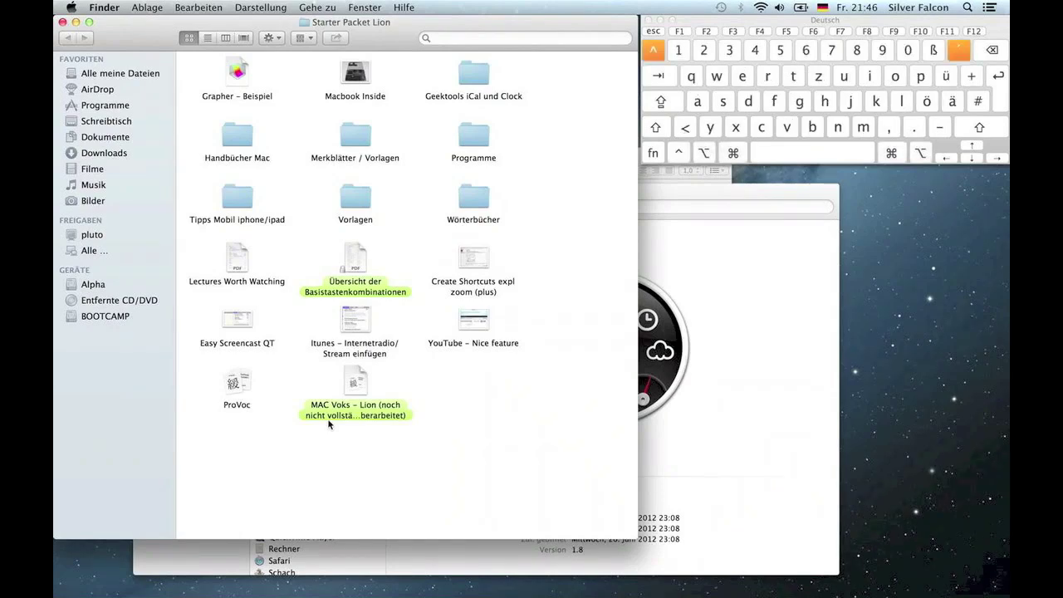
key(alt)
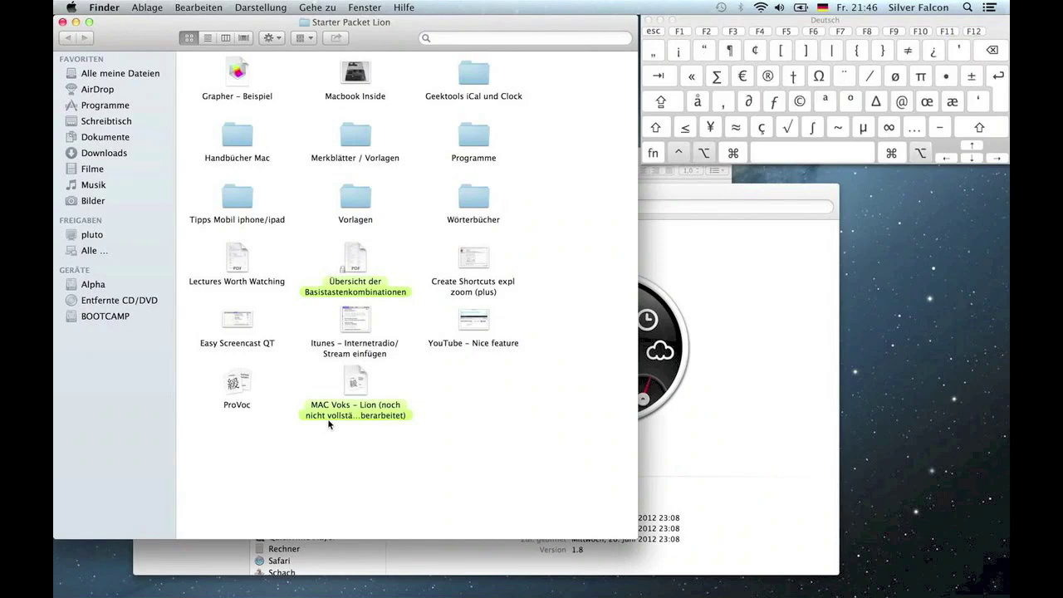
key(ctrl+alt+super+6)
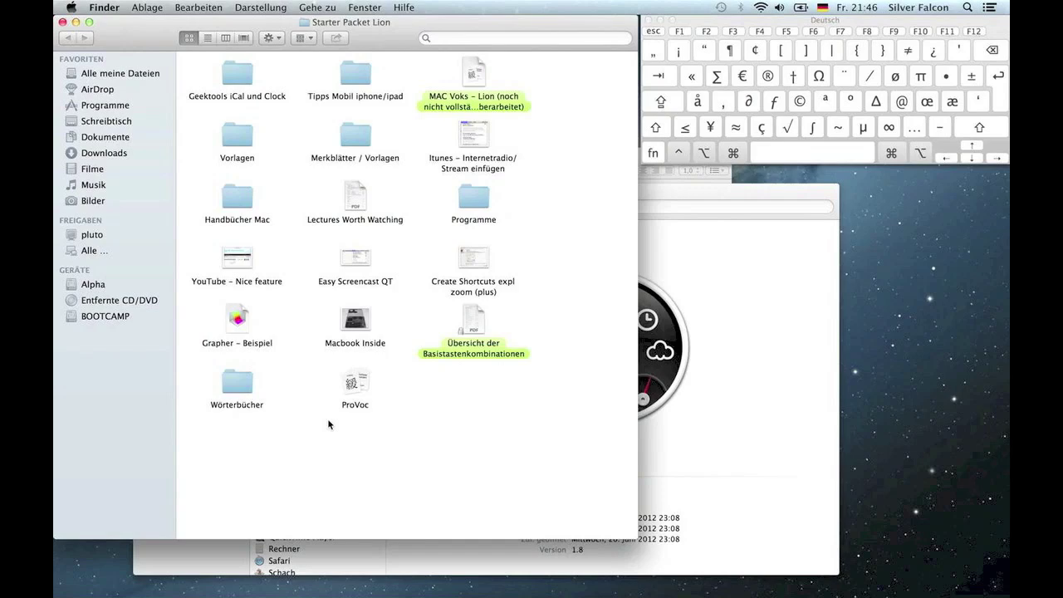
key(alt)
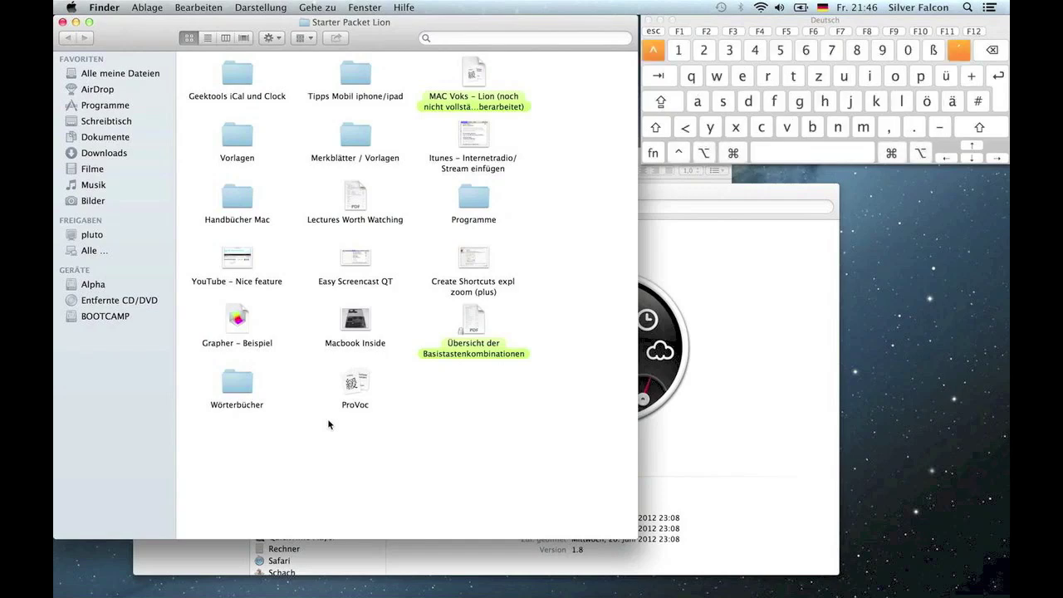
Show the file information of the Geektools iCal und Clock folder, expand Weitere Informationen and close the information window.
click(246, 79)
key(super+i)
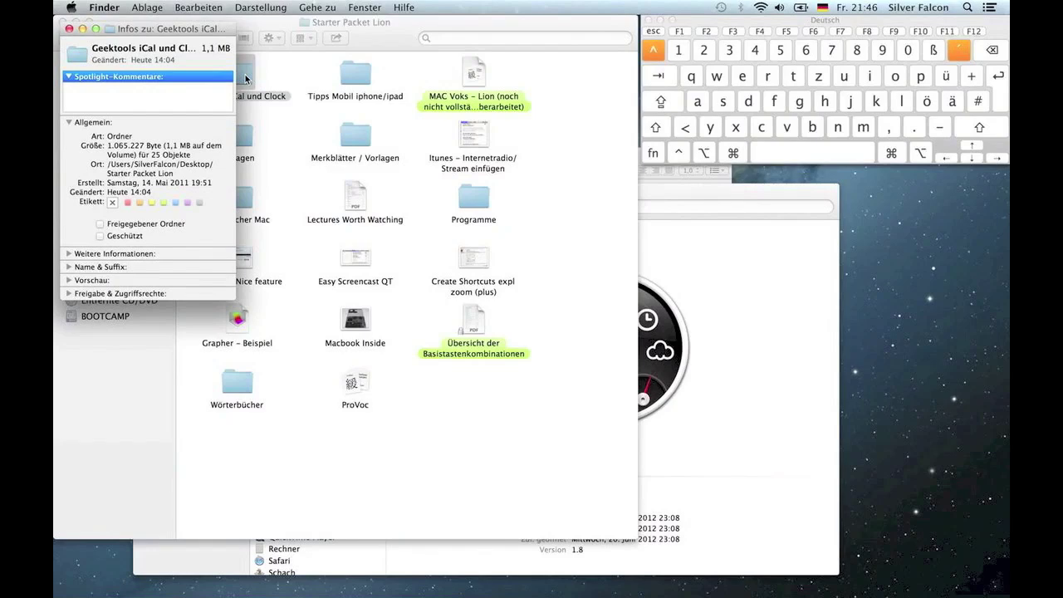
click(68, 254)
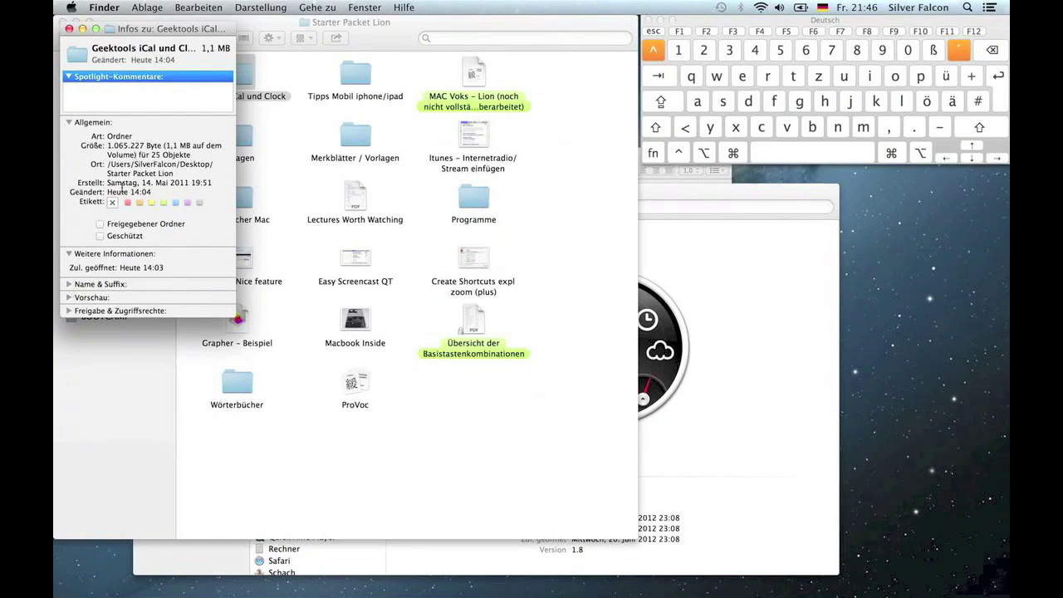
key(super)
key(super+w)
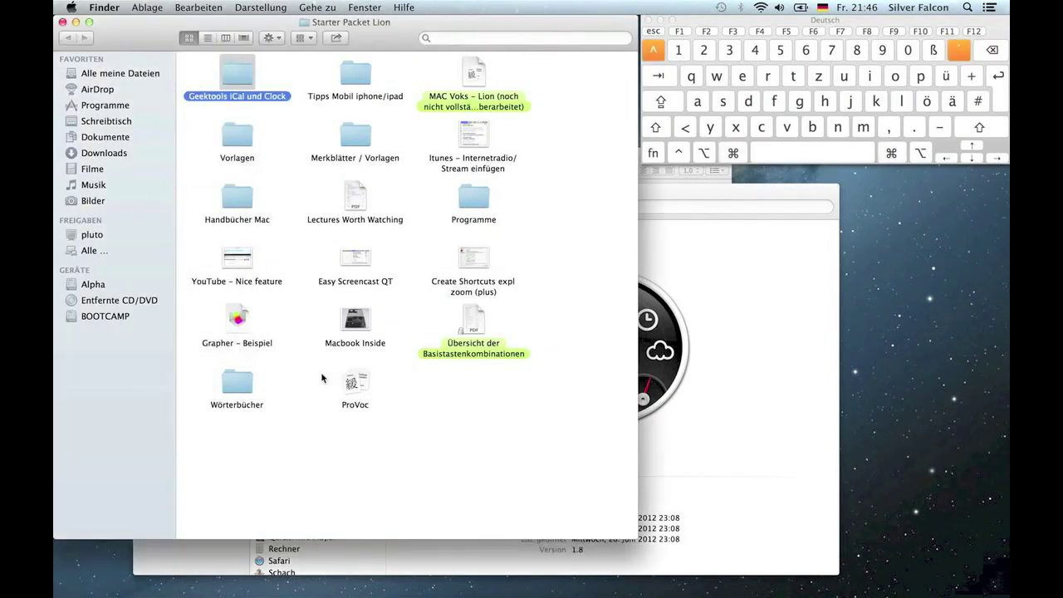
Check the file information of ProVoc, close its information window and clear the selection.
click(357, 381)
key(super+i)
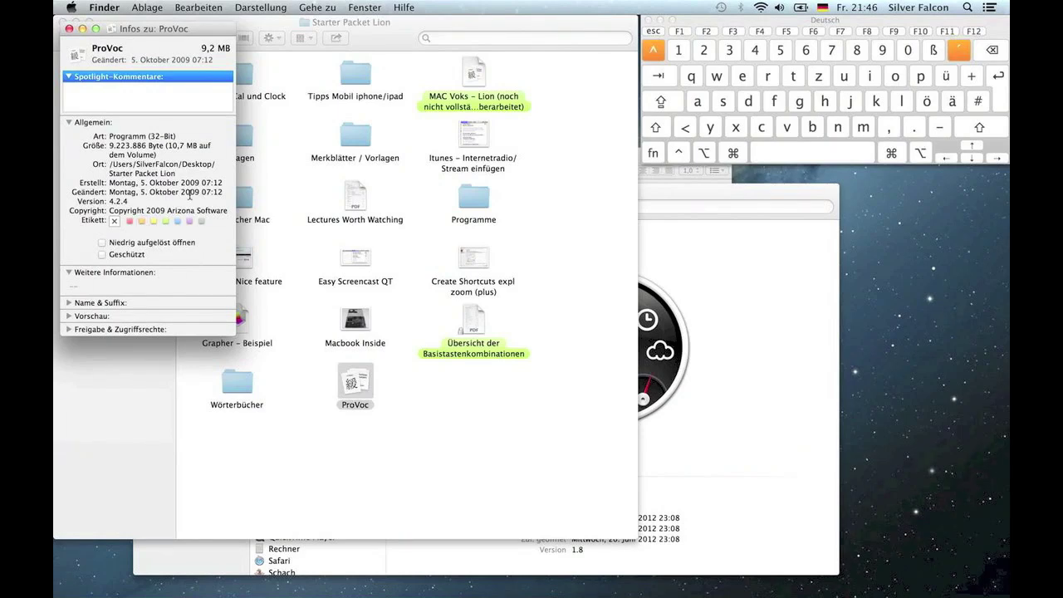
key(super+w)
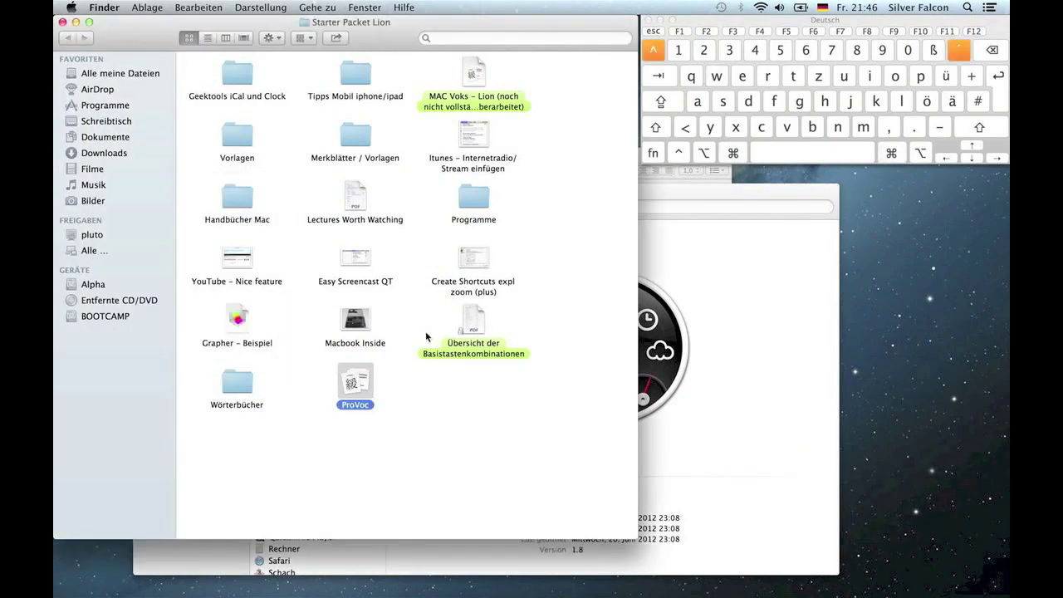
click(426, 336)
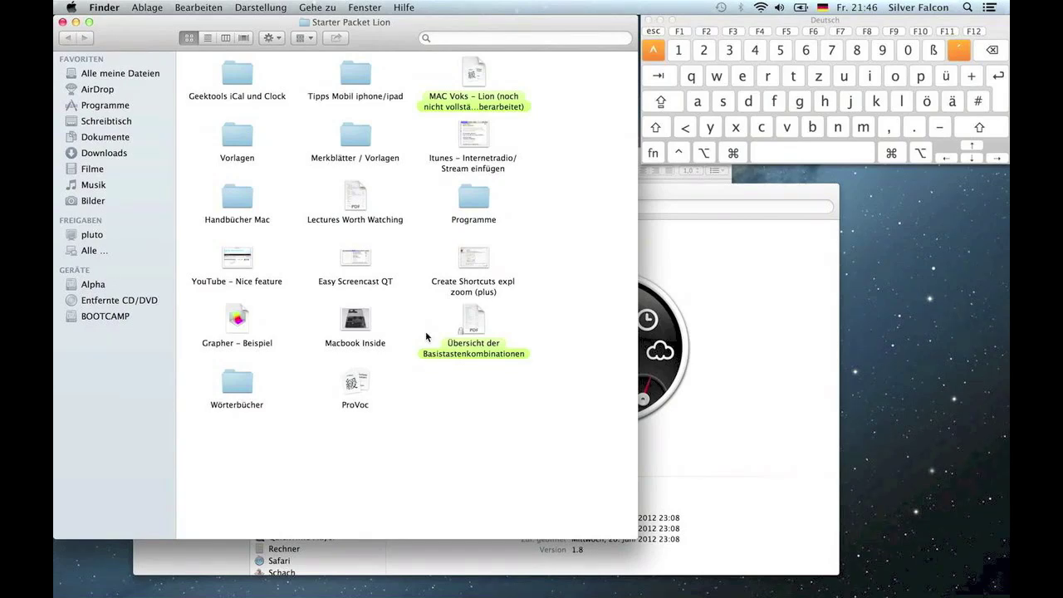
Switch the Starter Packet Lion items back to name order and from there to kind order.
key(alt)
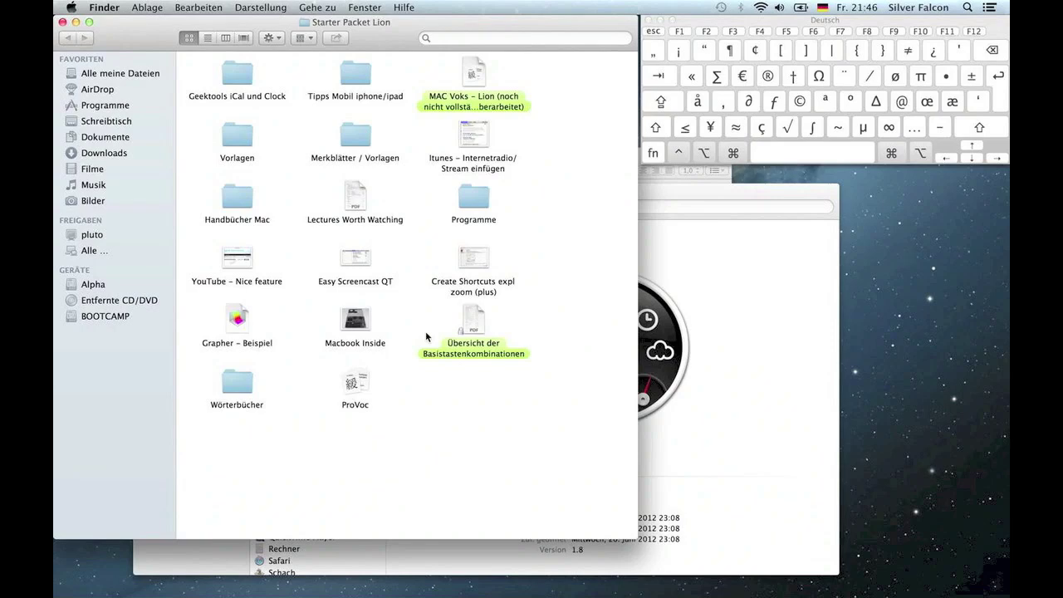
key(ctrl+alt+super+1)
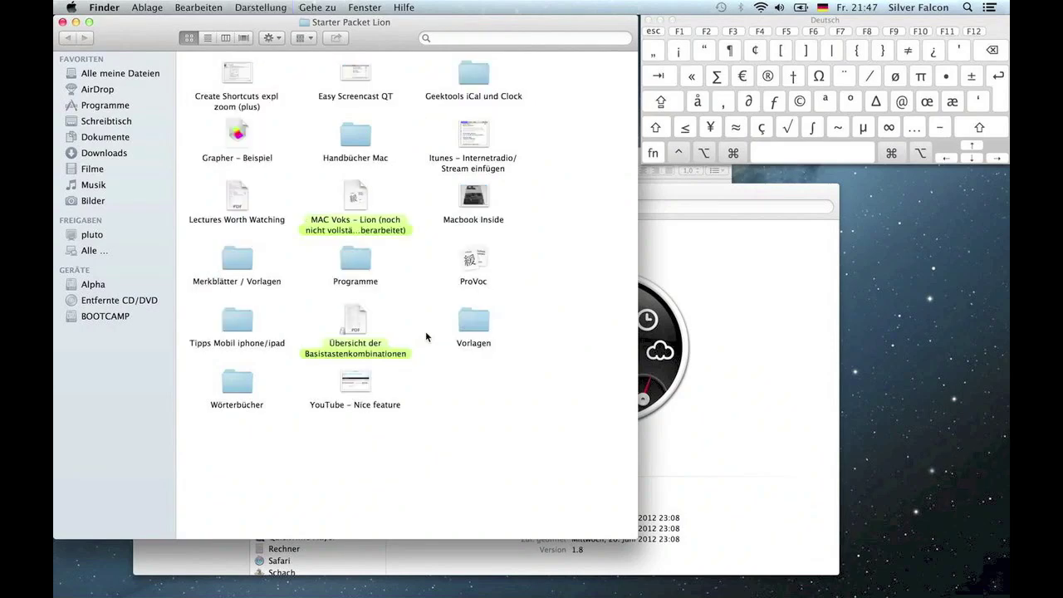
key(ctrl+alt+super+2)
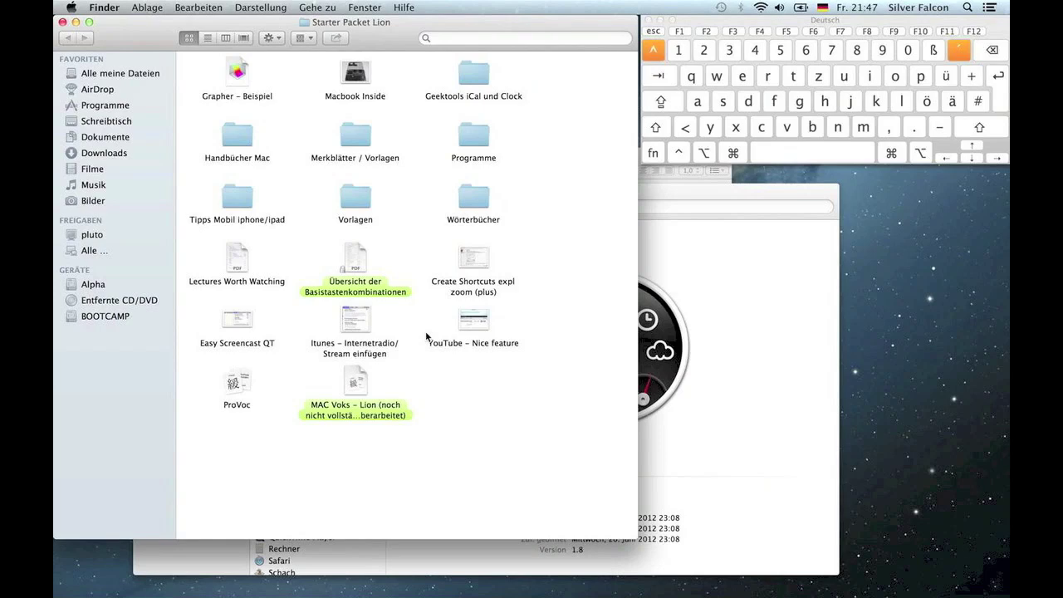
Close both the Programme and the Starter Packet Lion windows.
click(823, 251)
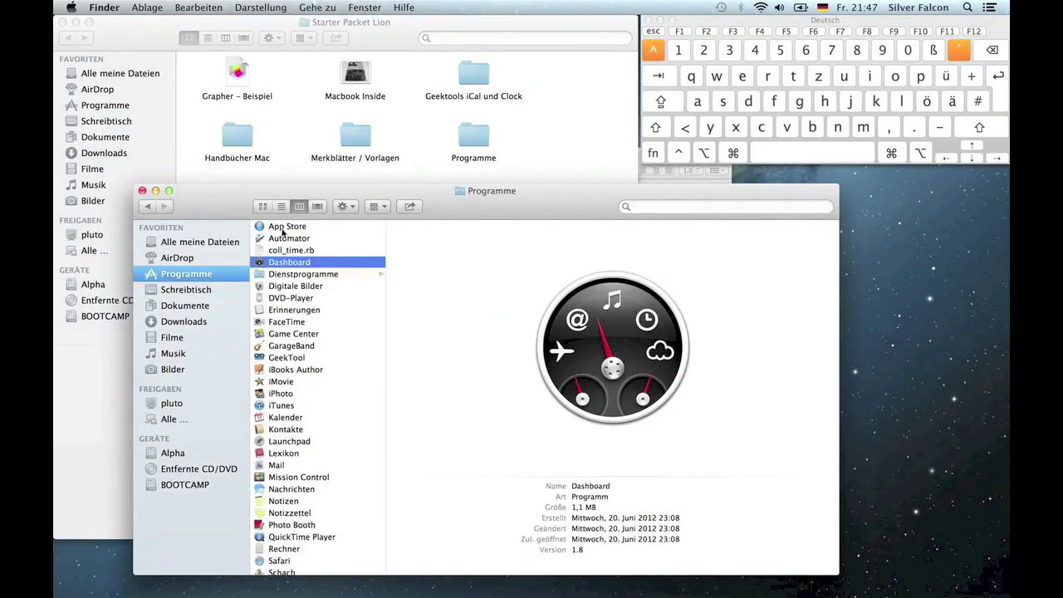
click(143, 191)
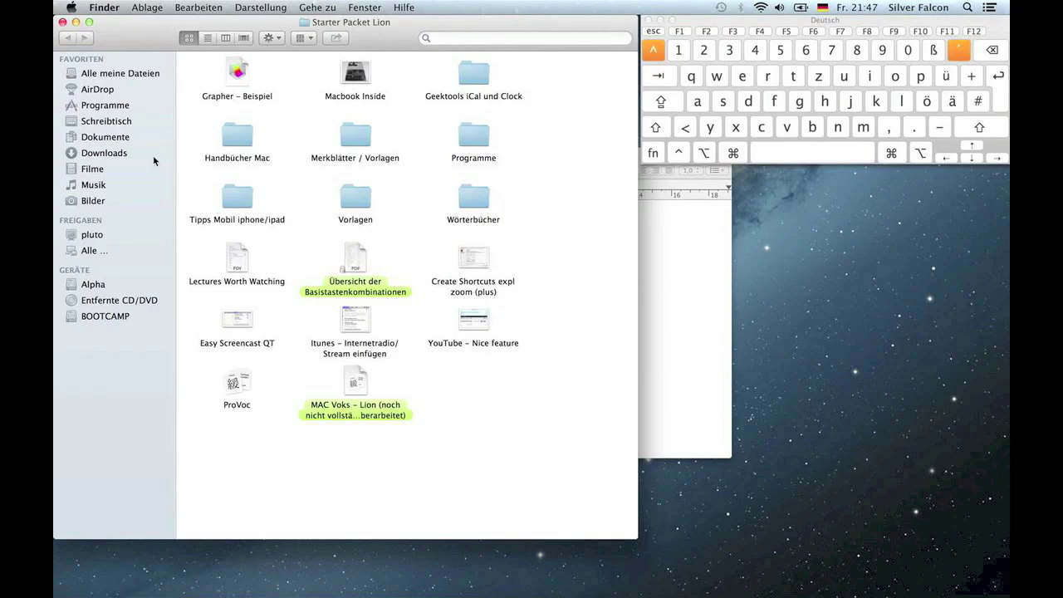
click(62, 22)
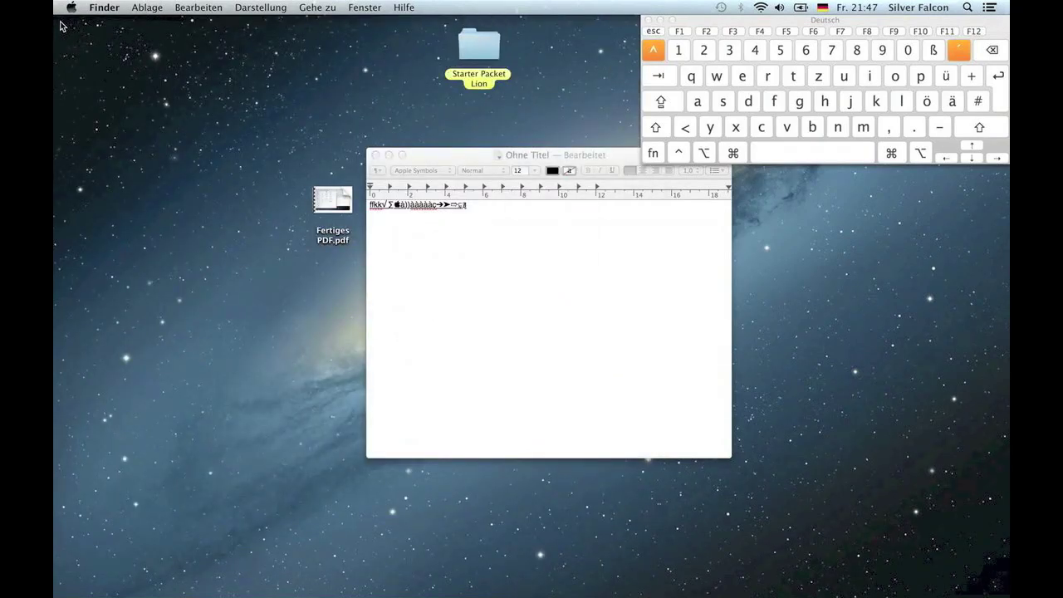
Reopen the Starter Packet Lion folder and open its Übersicht der Basistastenkombinationen PDF to read through the shortcut list.
key(super+o)
key(super+w)
key(super+o)
key(Down)
key(Down)
key(Left)
key(Down)
key(super+o)
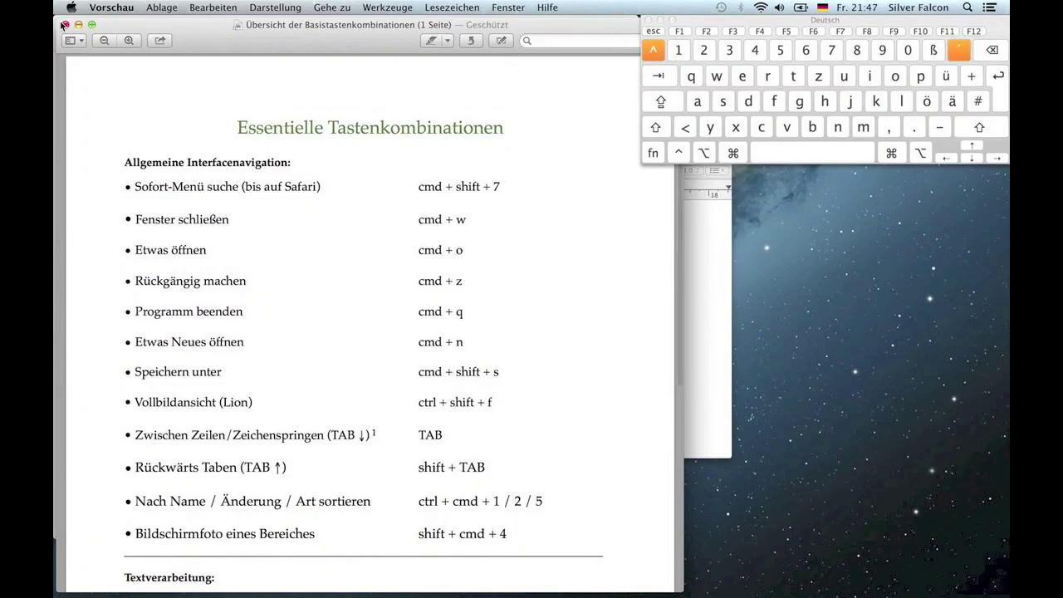
scroll(117, 195, down, 10)
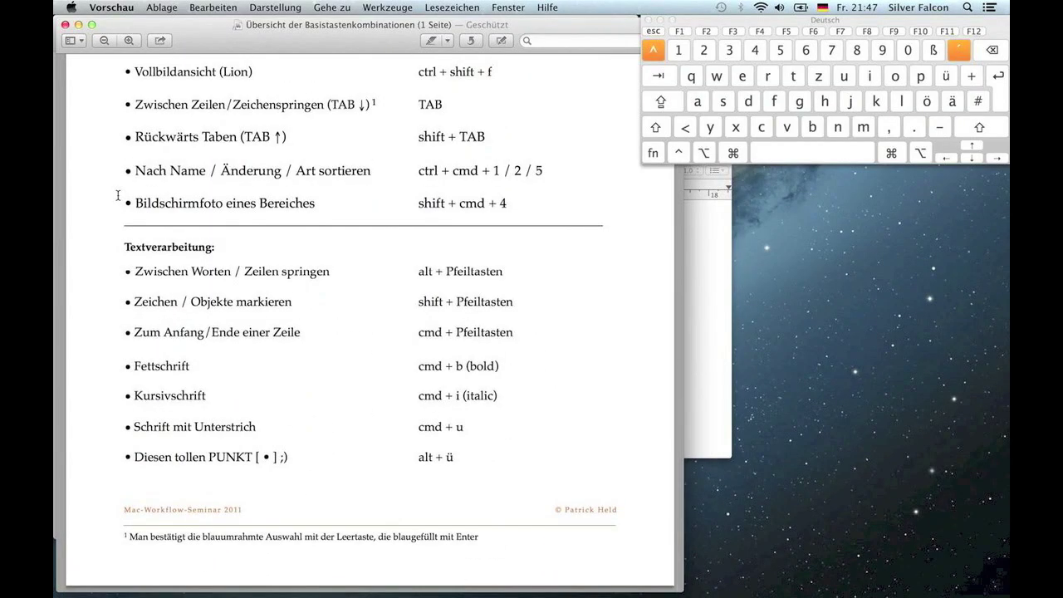
scroll(118, 195, up, 6)
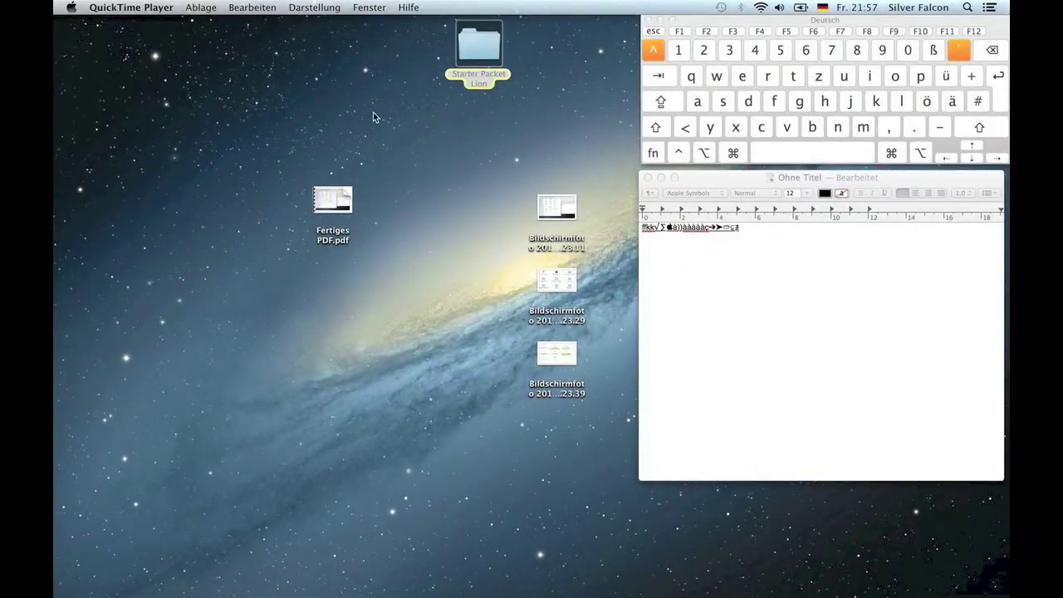
Switch to Finder, open a new window and move it so it lies partly beneath the on-screen keyboard.
click(373, 112)
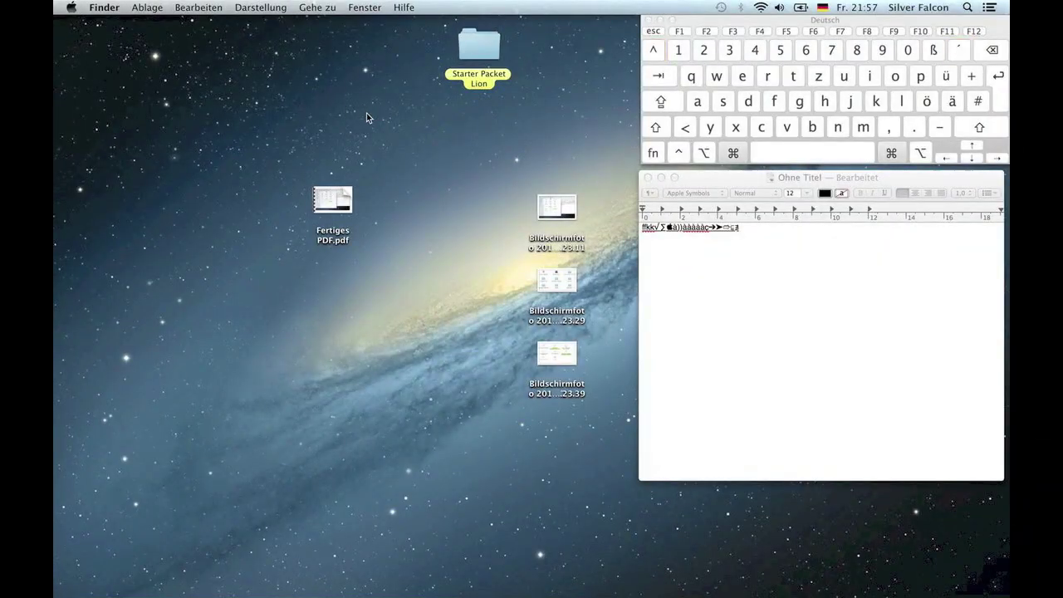
key(super+n)
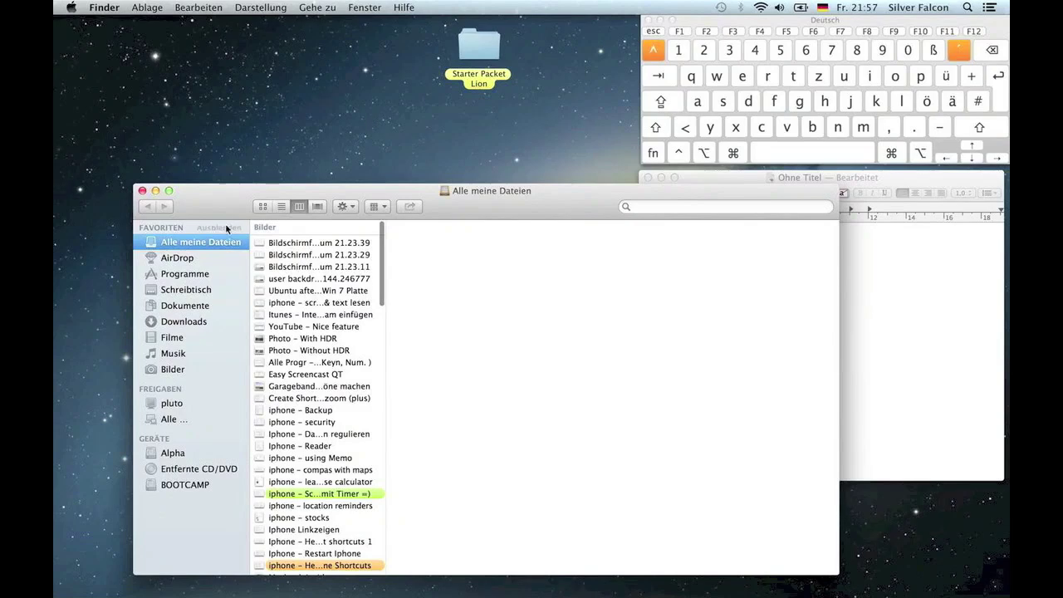
drag(220, 200, 158, 114)
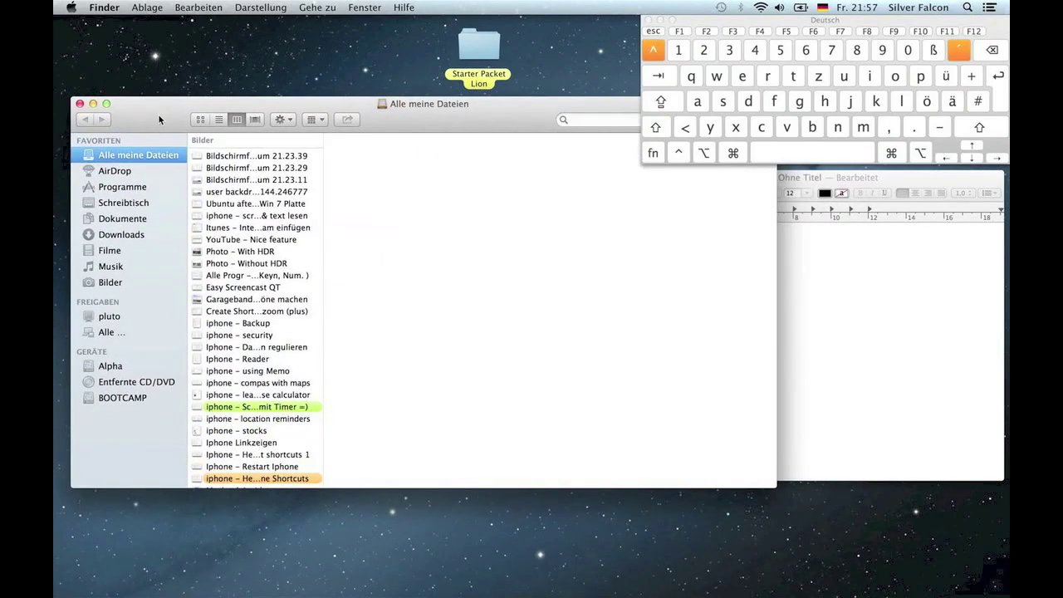
Open AirDrop in the Finder window and check the WLAN status and connected network.
click(117, 171)
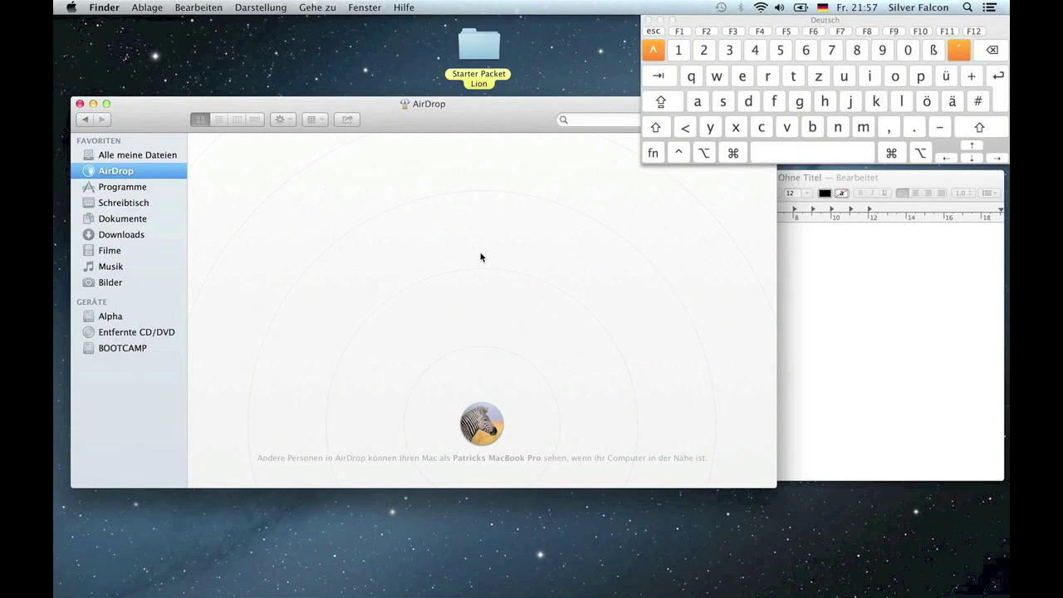
click(762, 8)
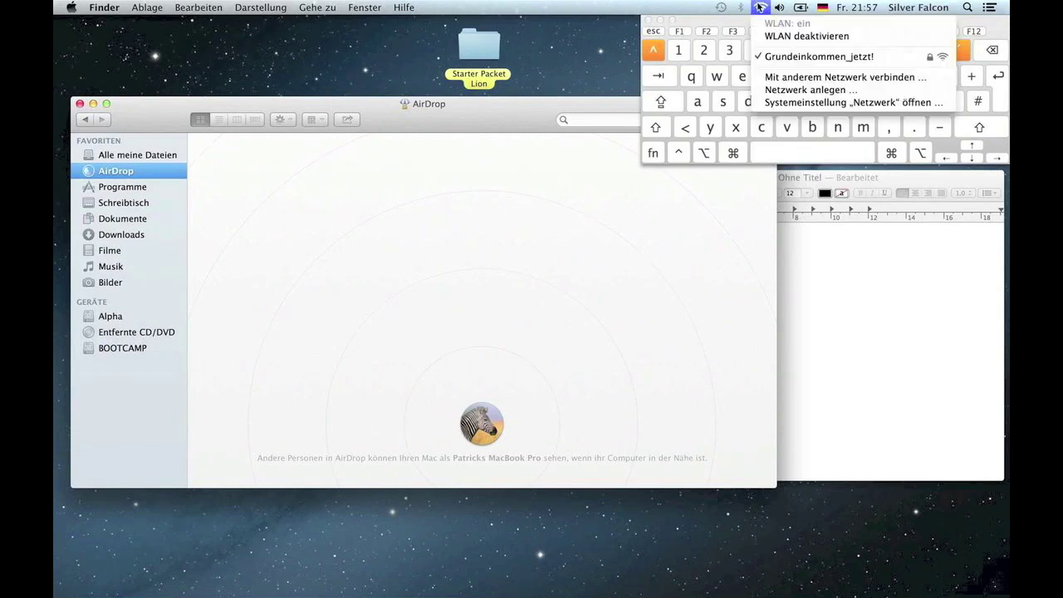
click(498, 304)
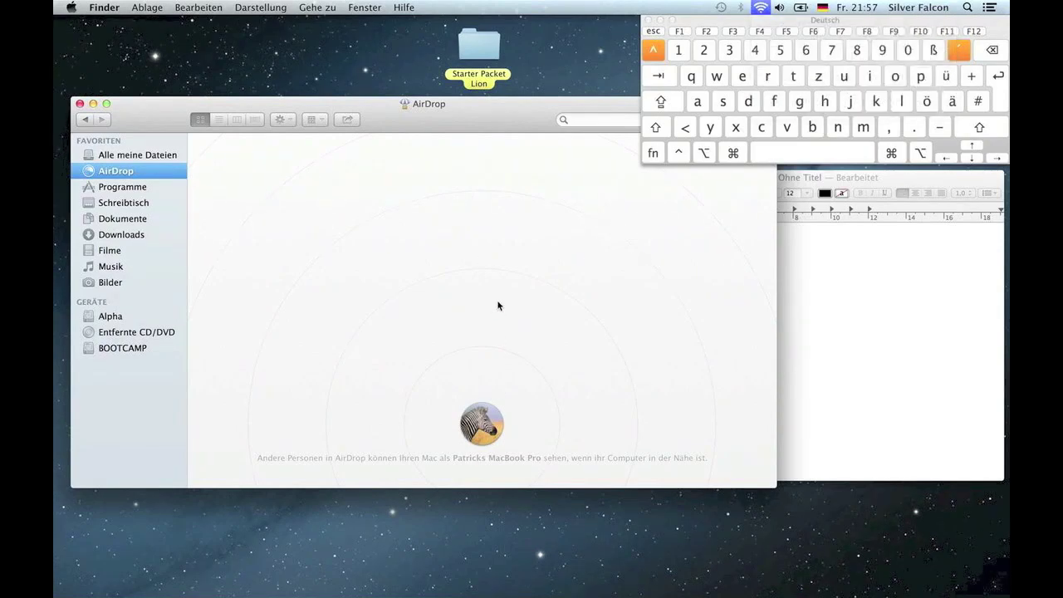
Move the AirDrop window clear of Fertiges PDF.pdf on the desktop, pick up that file, and close the AirDrop window.
drag(464, 116, 462, 226)
drag(344, 193, 382, 90)
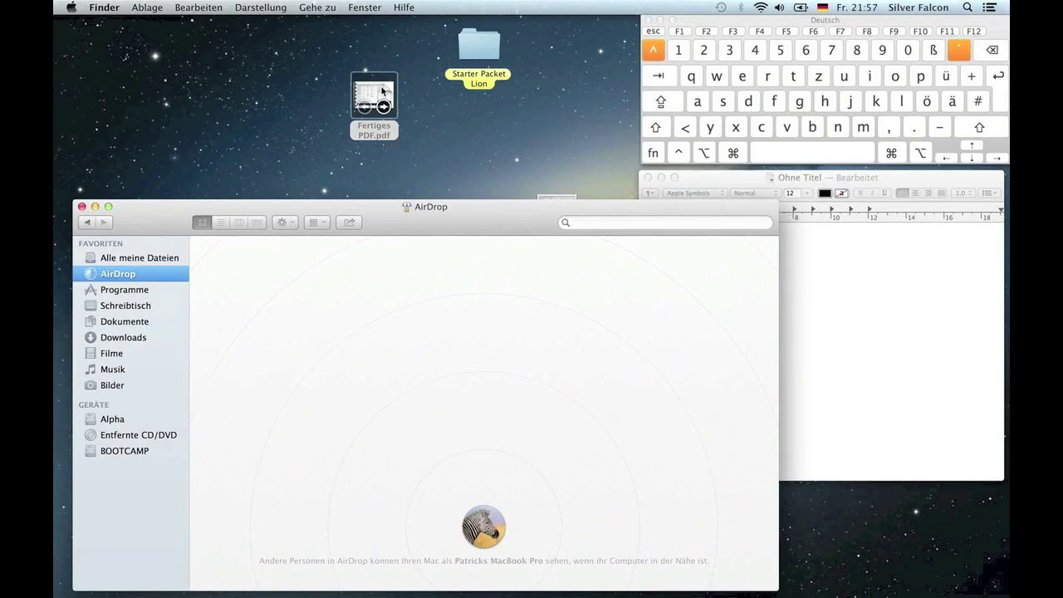
drag(163, 208, 148, 32)
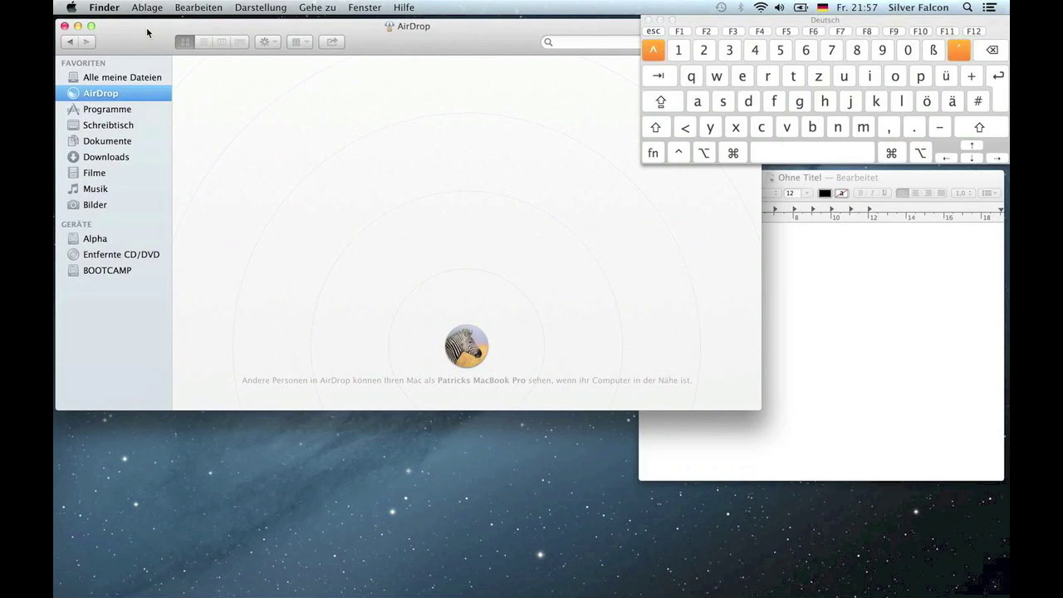
click(65, 27)
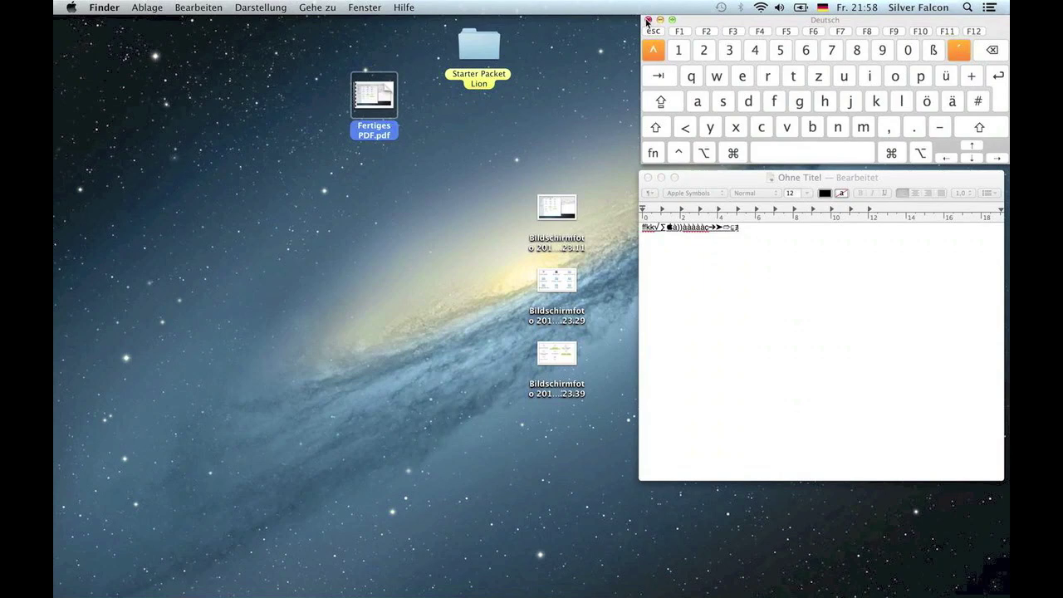
Open the Arbeits-Vorlagen folder inside Merkblätter / Vorlagen in the desktop's Starter Packet Lion folder.
click(557, 121)
click(480, 42)
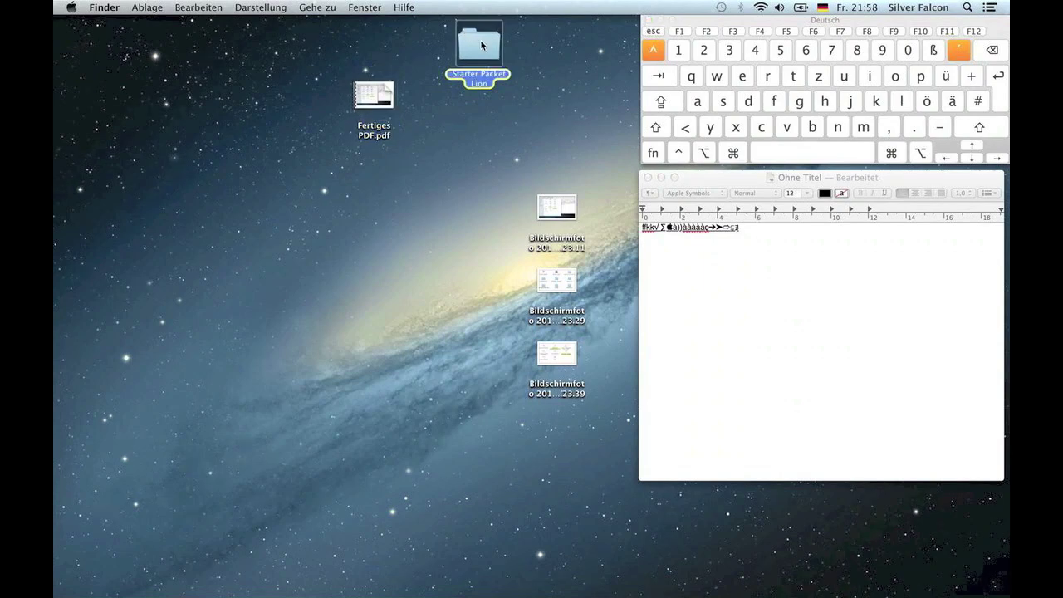
double_click(480, 39)
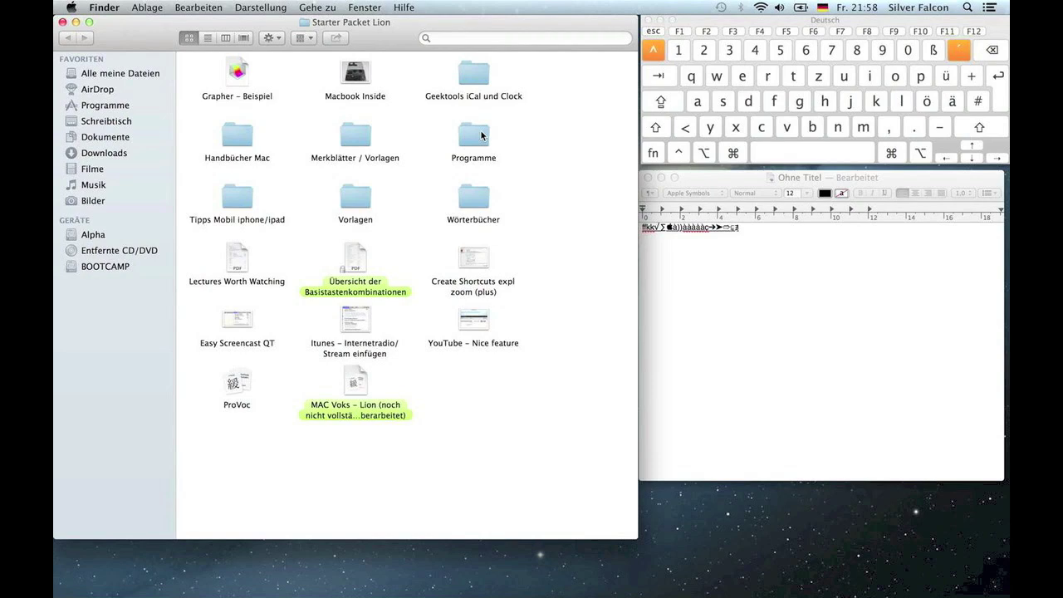
double_click(355, 134)
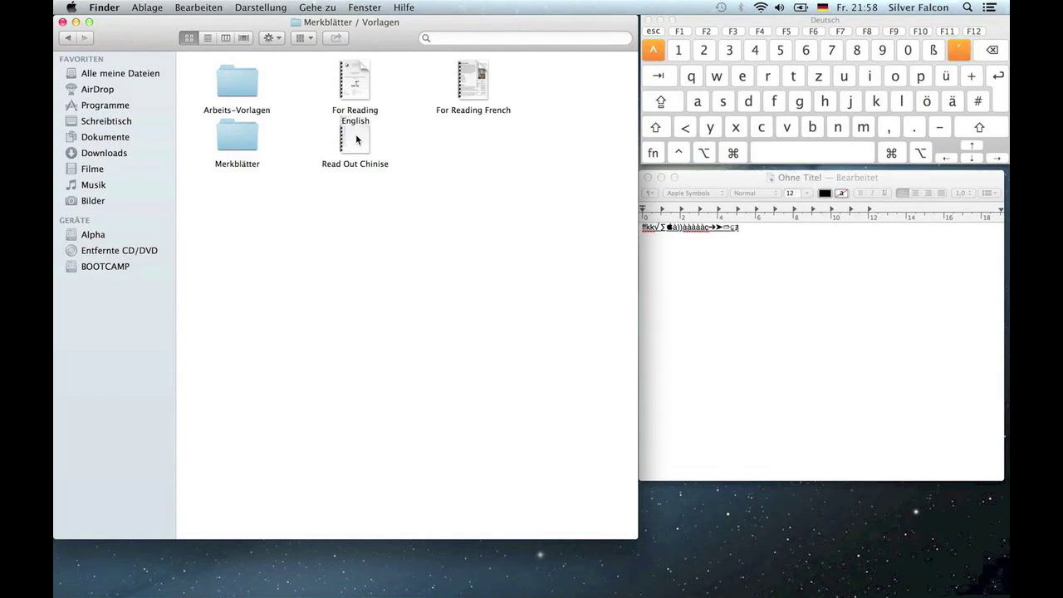
key(Left)
key(Left)
key(cmd+Down)
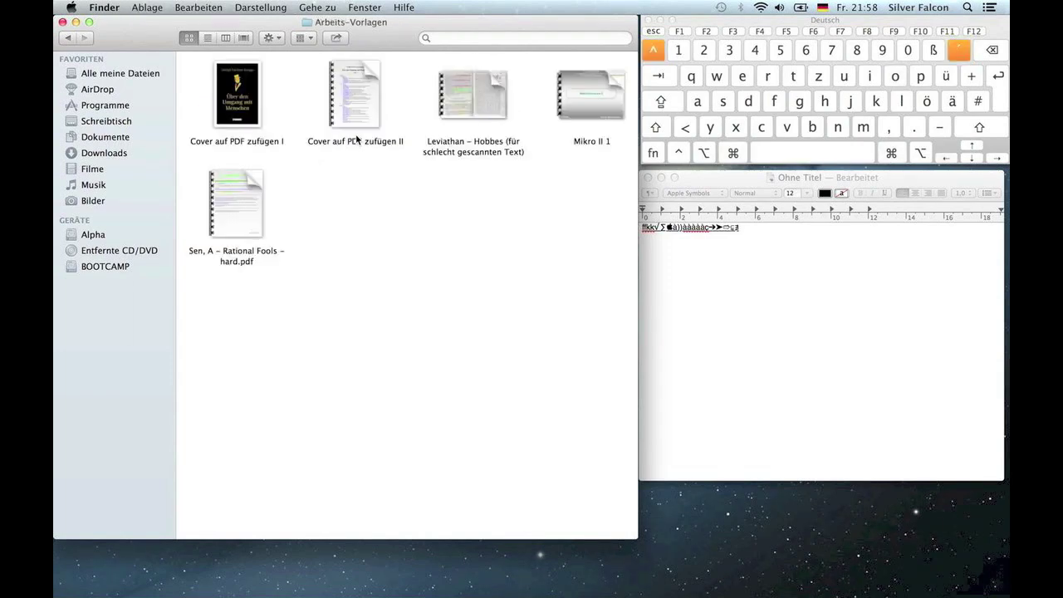
Select the Mikro II 1 document in the Arbeits-Vorlagen folder and open it in Vorschau.
key(Right)
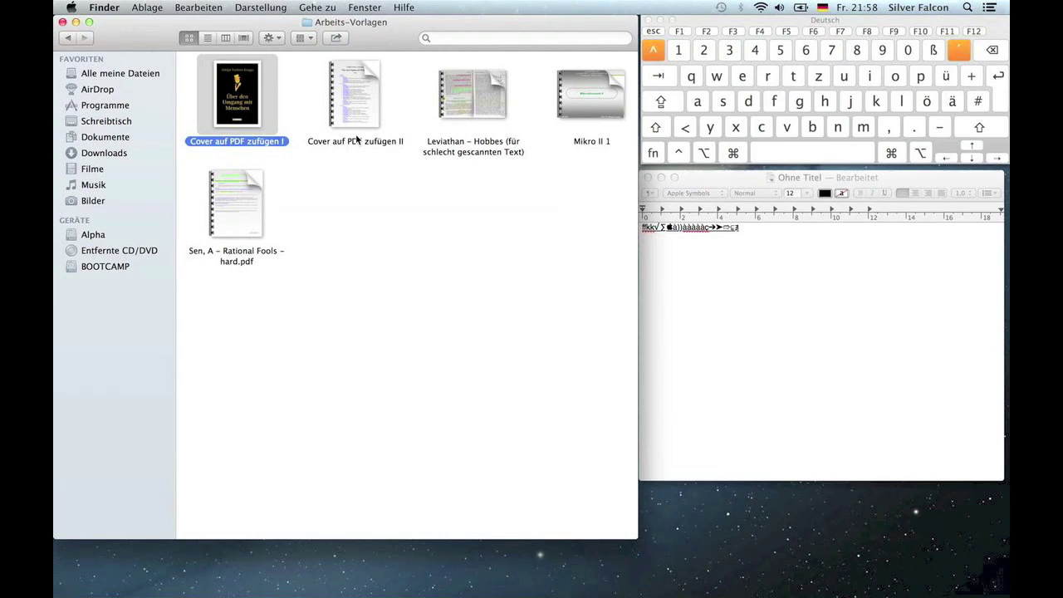
key(Right)
key(Right)
key(Right)
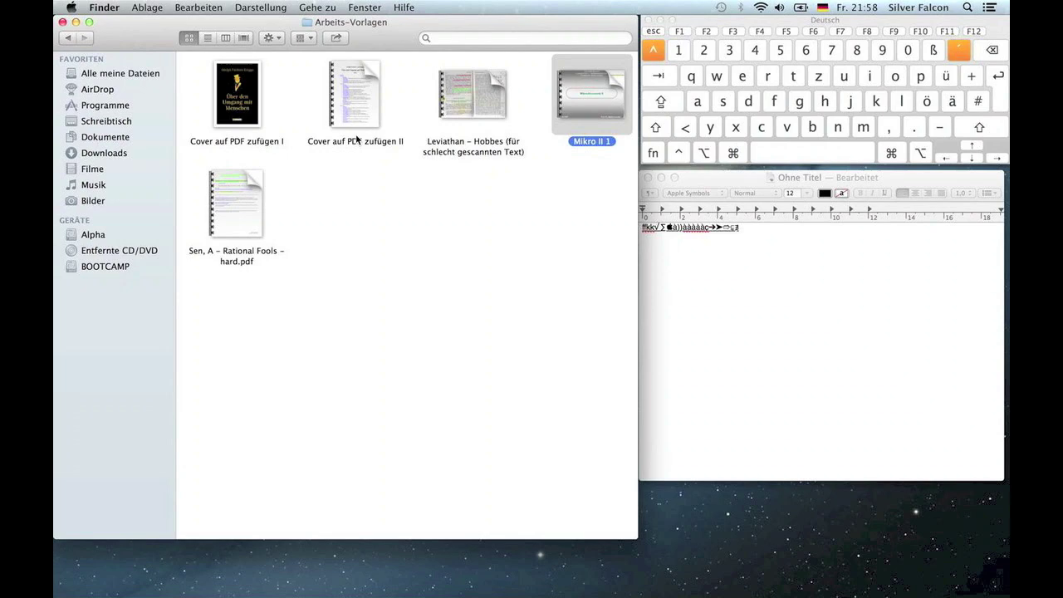
key(super)
key(super+o)
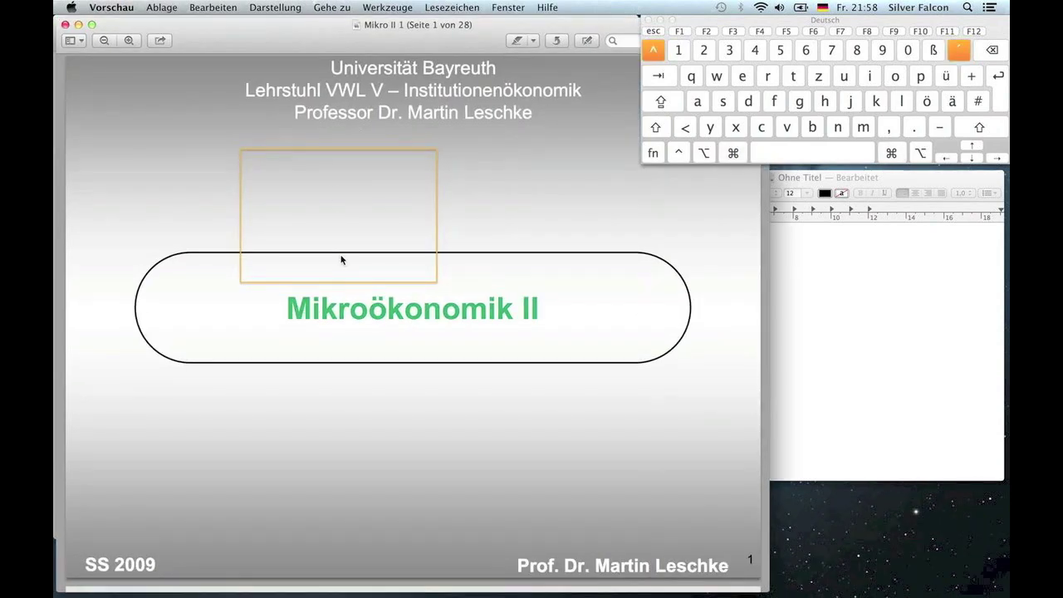
Highlight "Neue Institutionenökonomik, Stuttgart, 2007" on page 3, Literatur + Downloads, of the Mikro II 1 PDF.
scroll(341, 259, down, 5)
scroll(341, 259, down, 3)
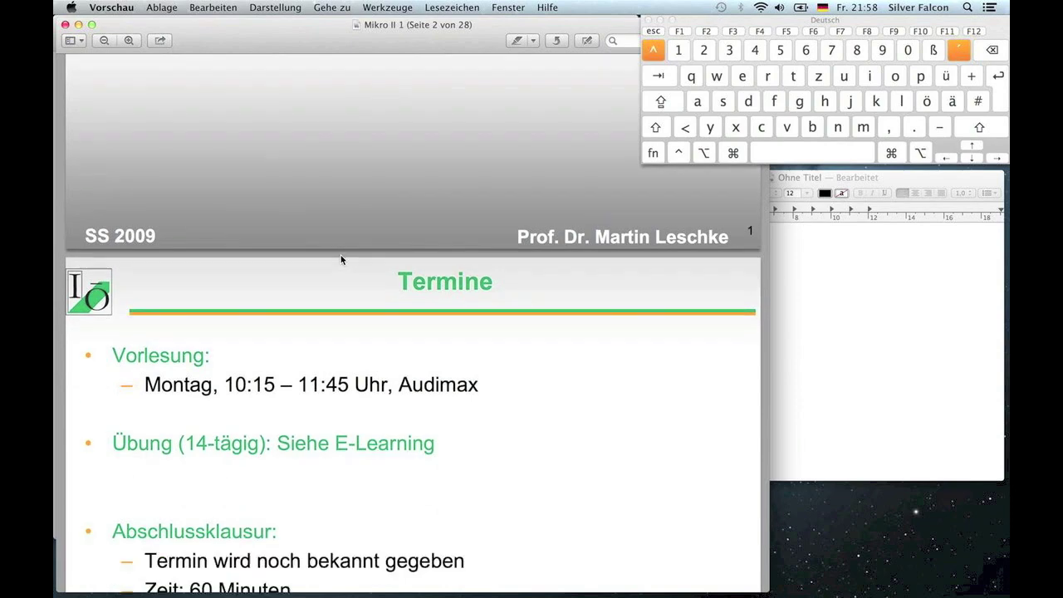
scroll(297, 321, down, 3)
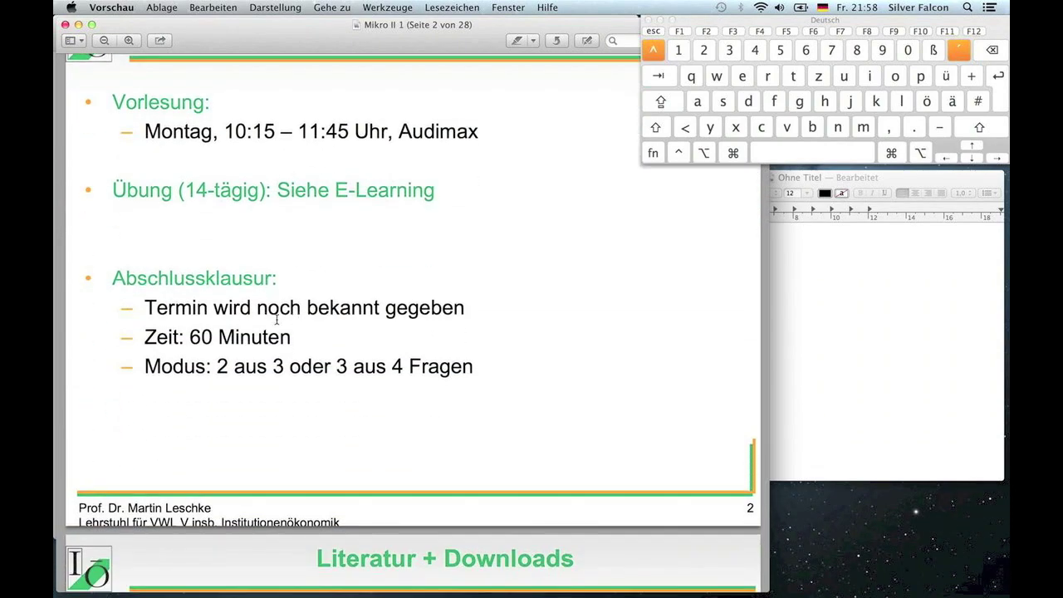
scroll(224, 313, down, 8)
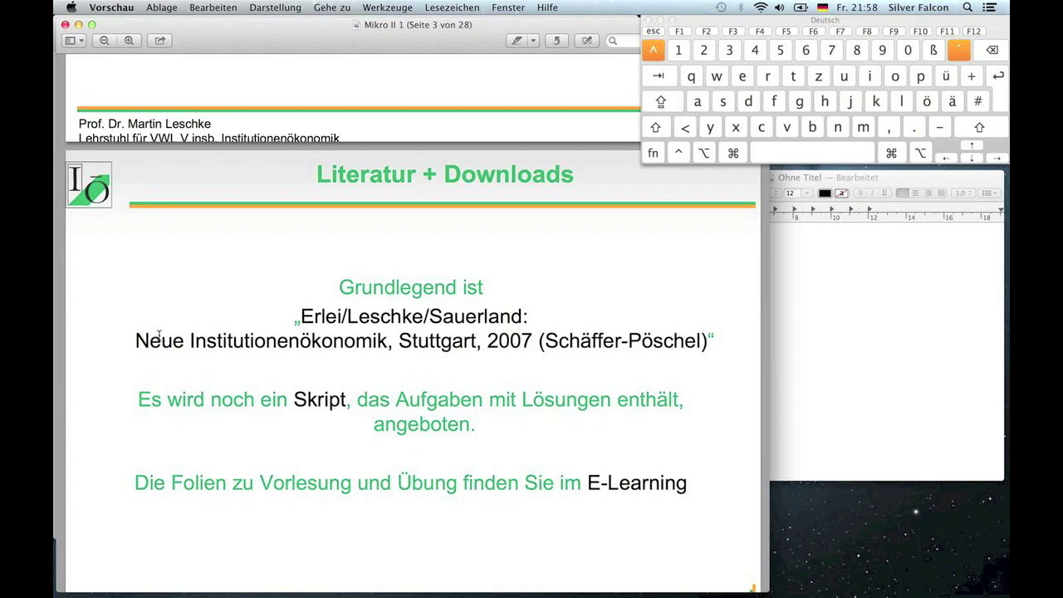
drag(135, 341, 290, 341)
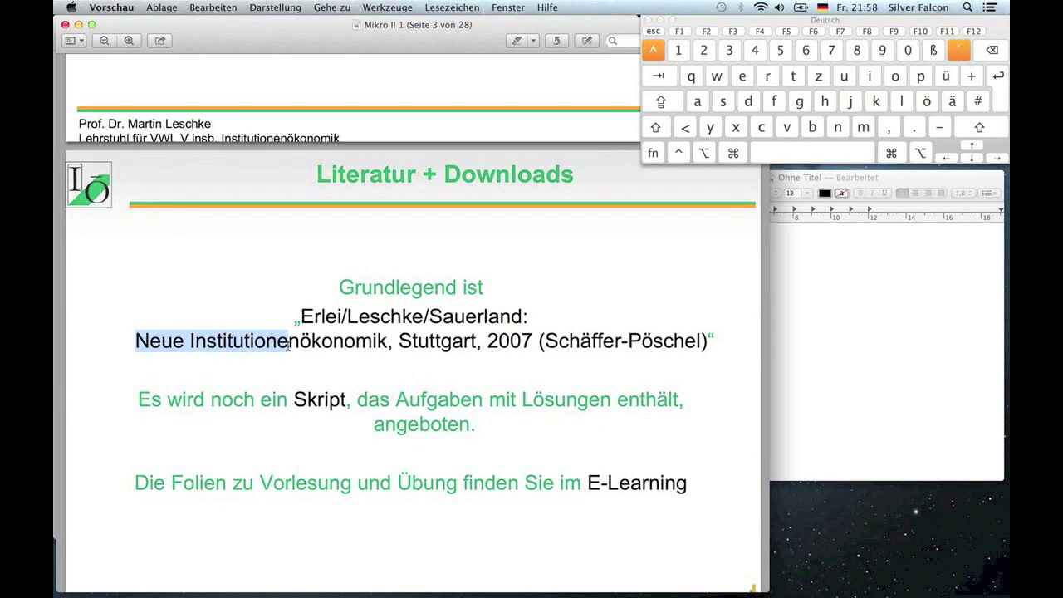
click(282, 308)
drag(136, 340, 531, 355)
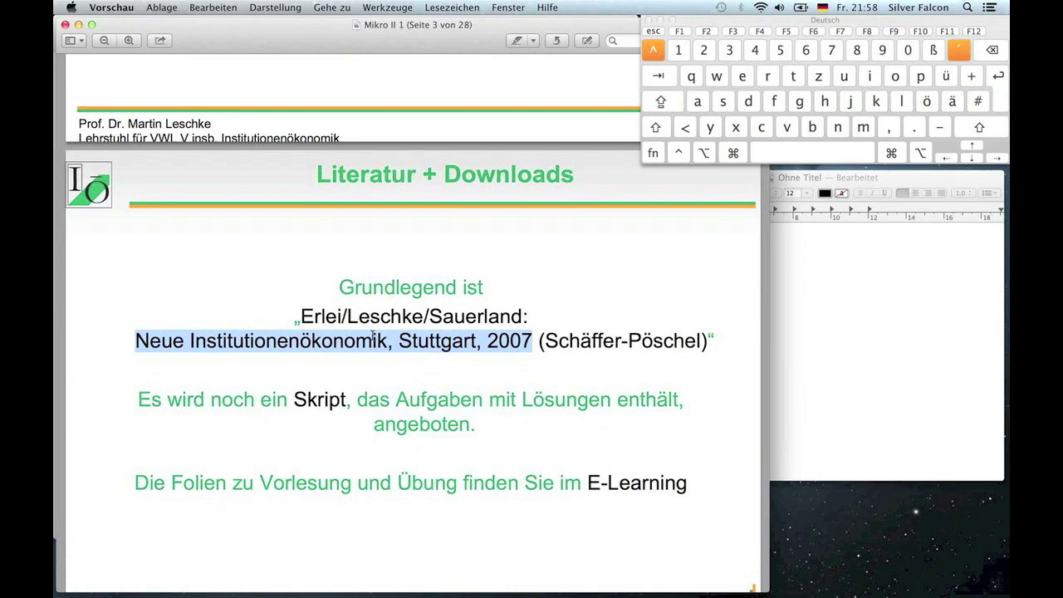
key(ctrl)
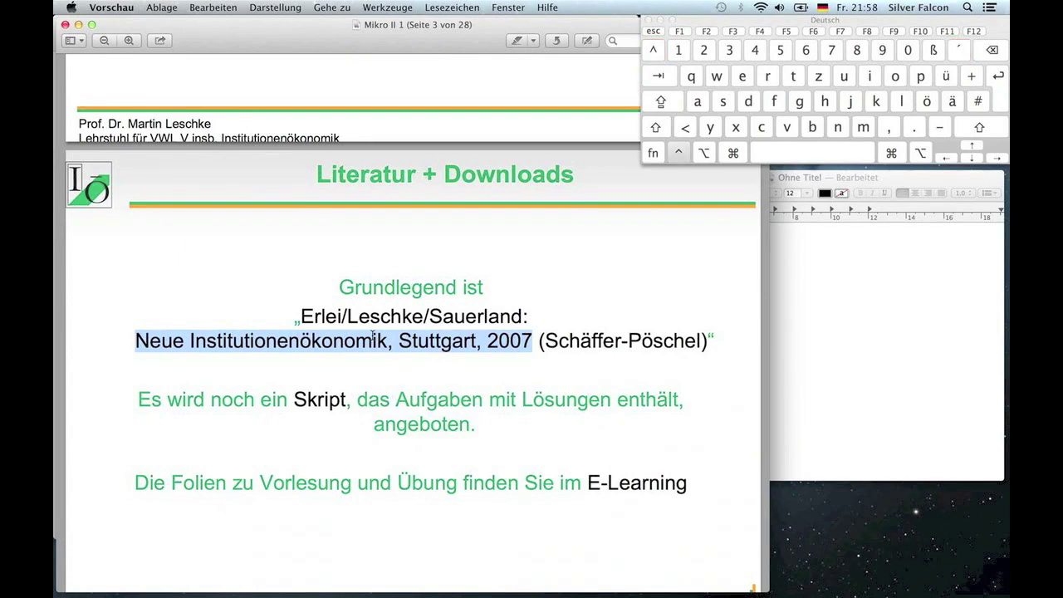
key(ctrl+super+h)
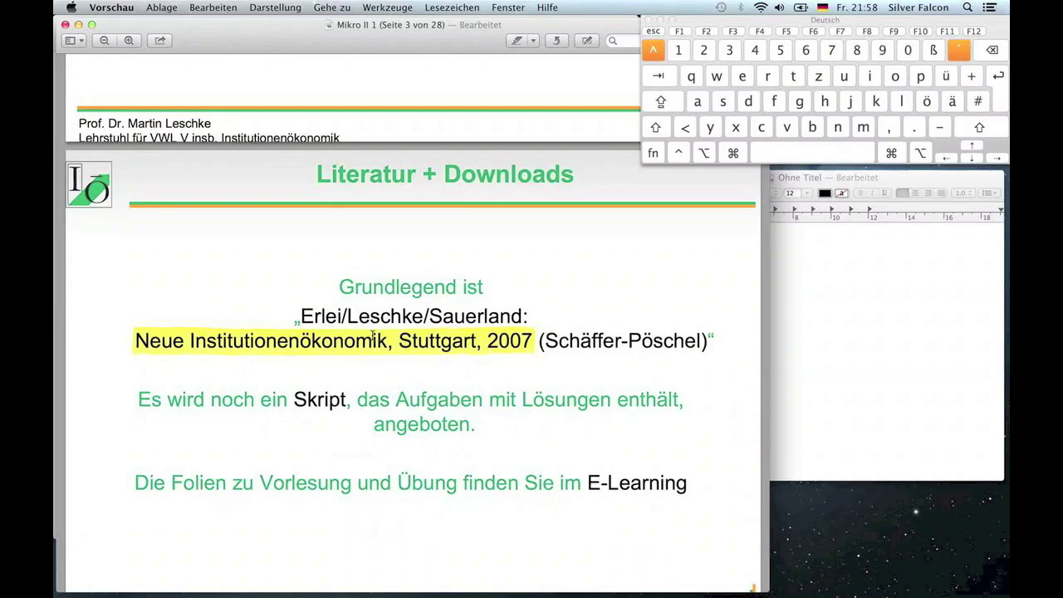
Highlight the text about the Skript on the Literatur + Downloads page and go on to the Mikroökonomik II - Gliederung page.
scroll(372, 330, down, 2)
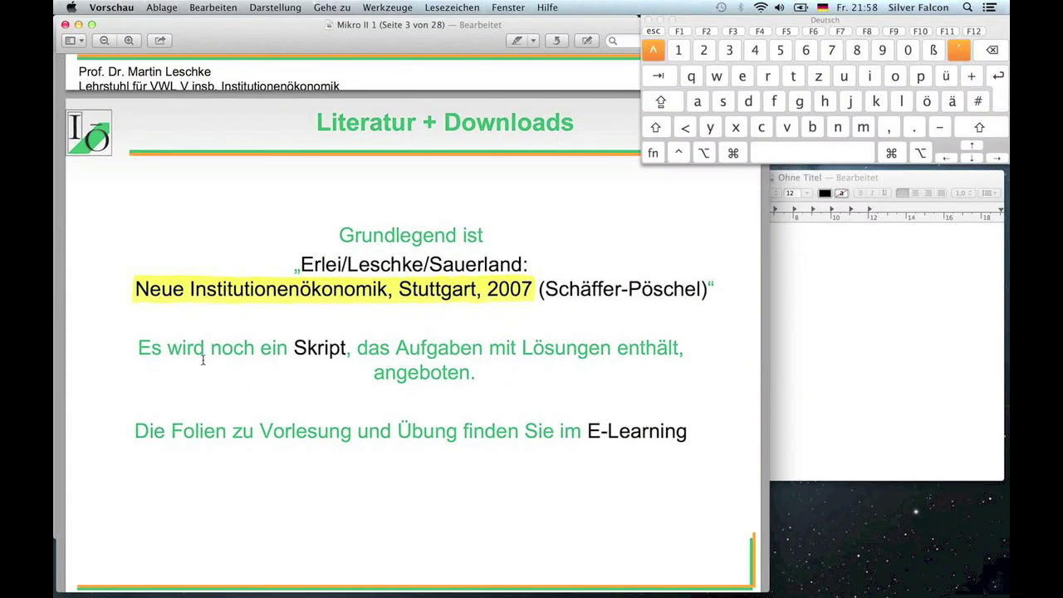
triple_click(550, 361)
key(ctrl+super+h)
scroll(568, 363, down, 10)
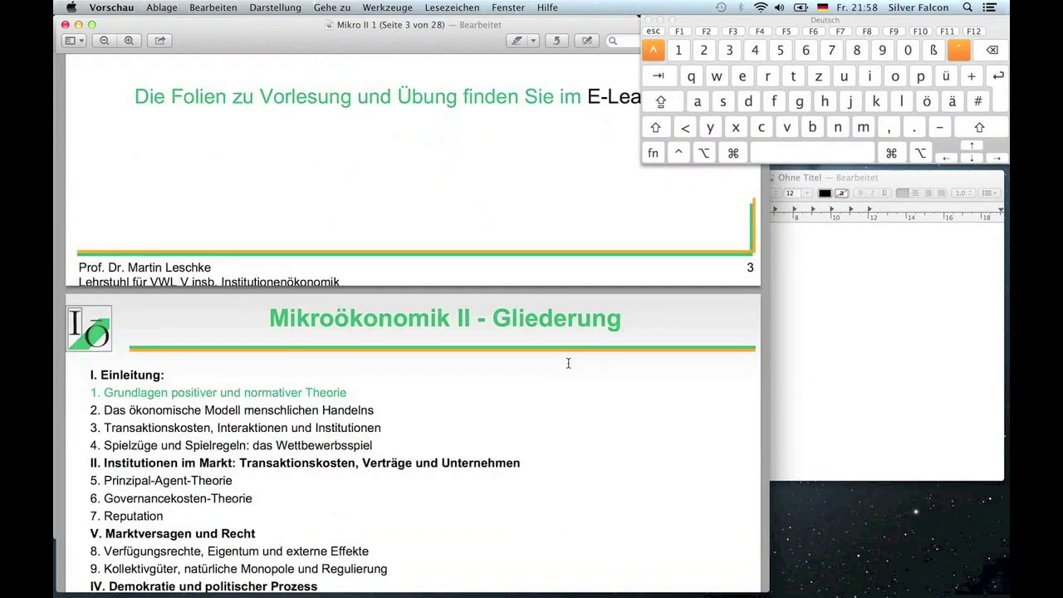